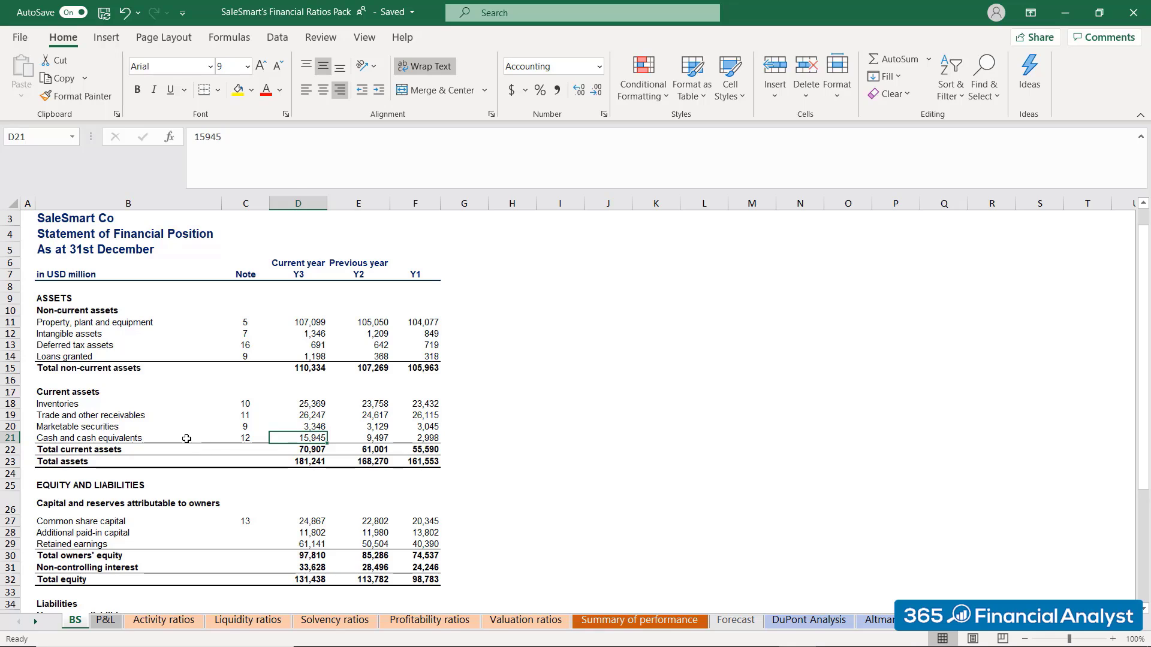
Examine the trade and other receivables line on the balance sheet, focusing on the Y3 and Y2 figures
{"action": "left_click", "coordinate": [187, 438]}
{"action": "left_click", "coordinate": [177, 416]}
{"action": "left_click_drag", "start_coordinate": [177, 417], "coordinate": [448, 416]}
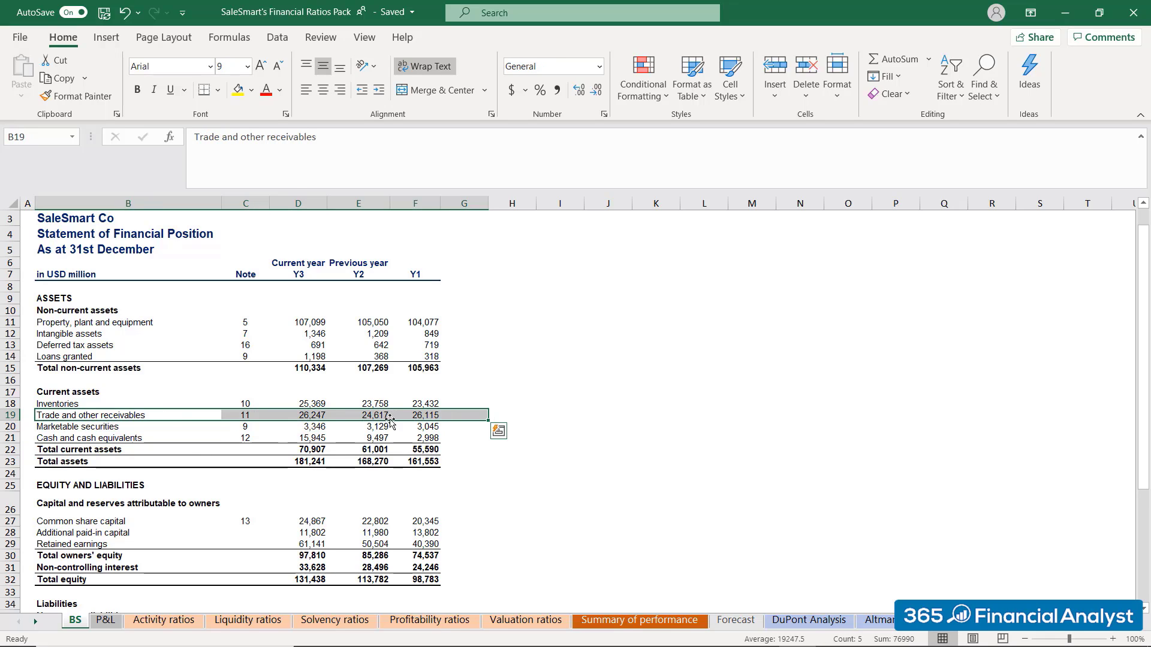
{"action": "left_click", "coordinate": [317, 414]}
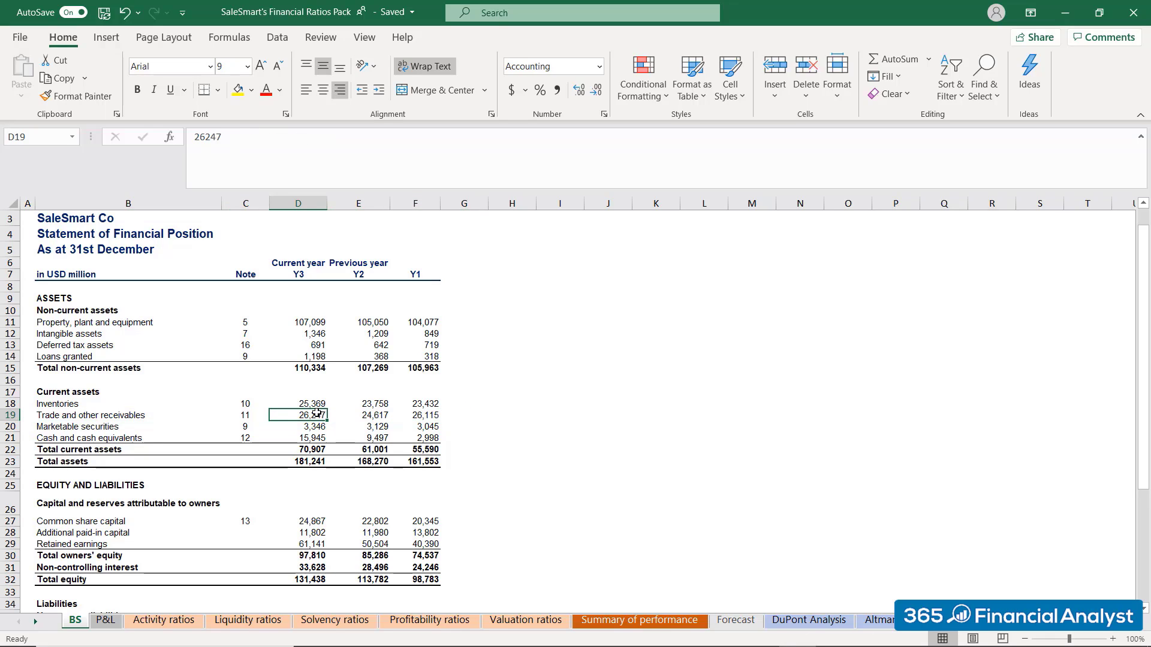
{"action": "key", "text": "shift+Right"}
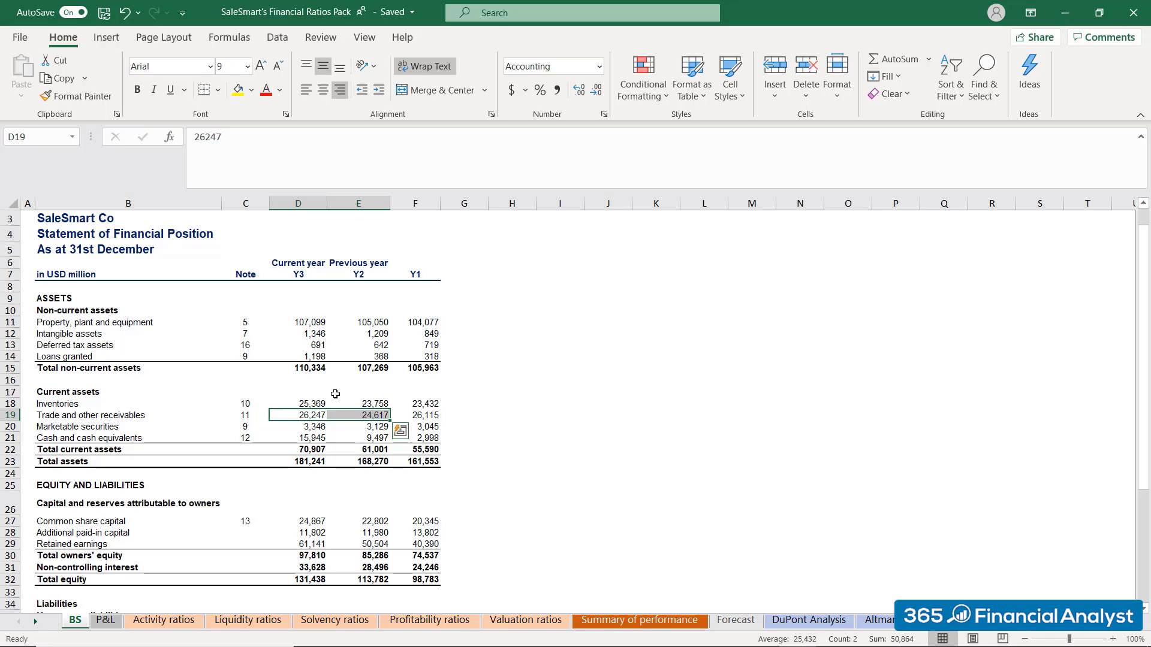
On the Activity ratios sheet, calculate current-year average receivables in E6 with =average(BS!D19:E19)
{"action": "left_click", "coordinate": [186, 624]}
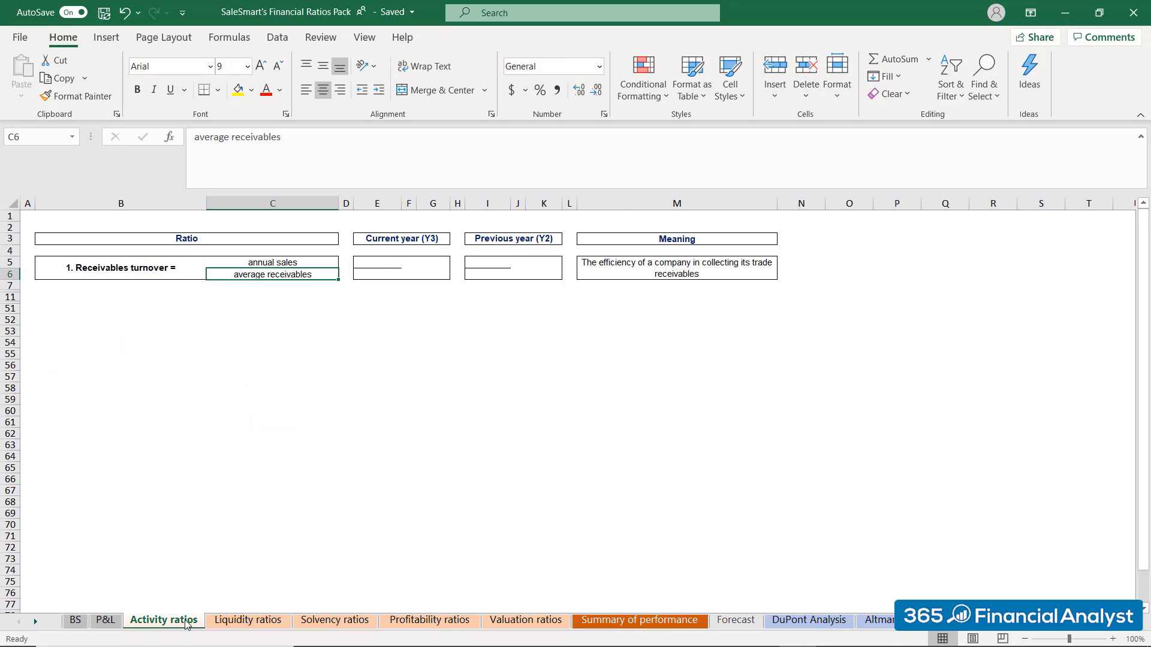
{"action": "left_click", "coordinate": [386, 270]}
{"action": "type", "text": "="}
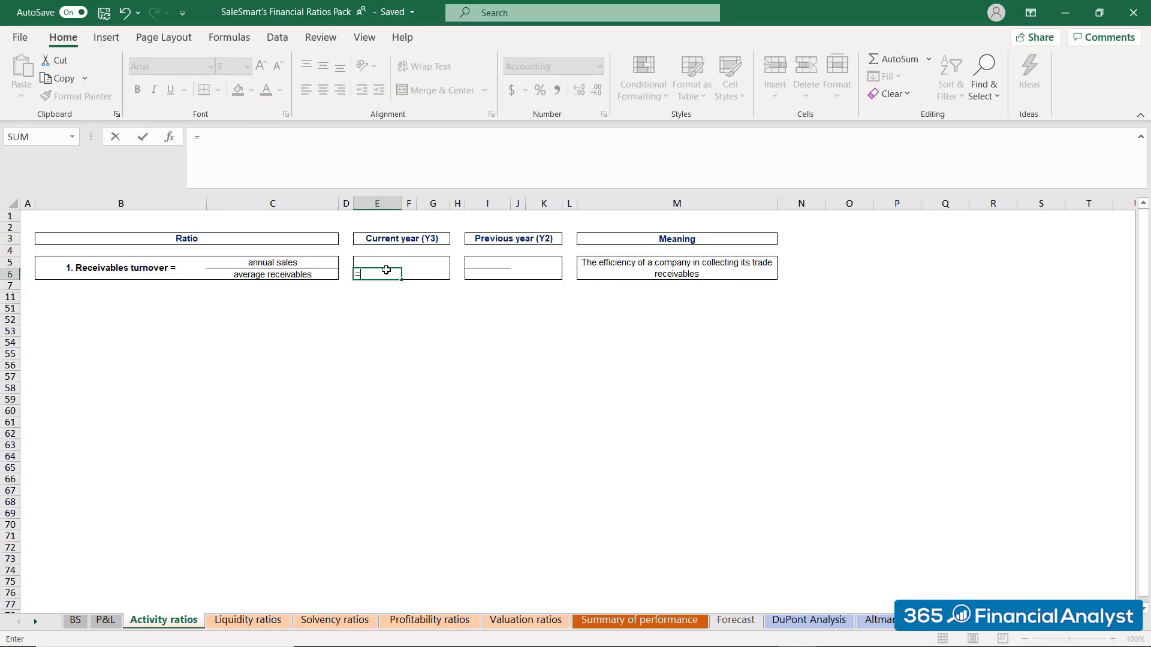
{"action": "type", "text": "average"}
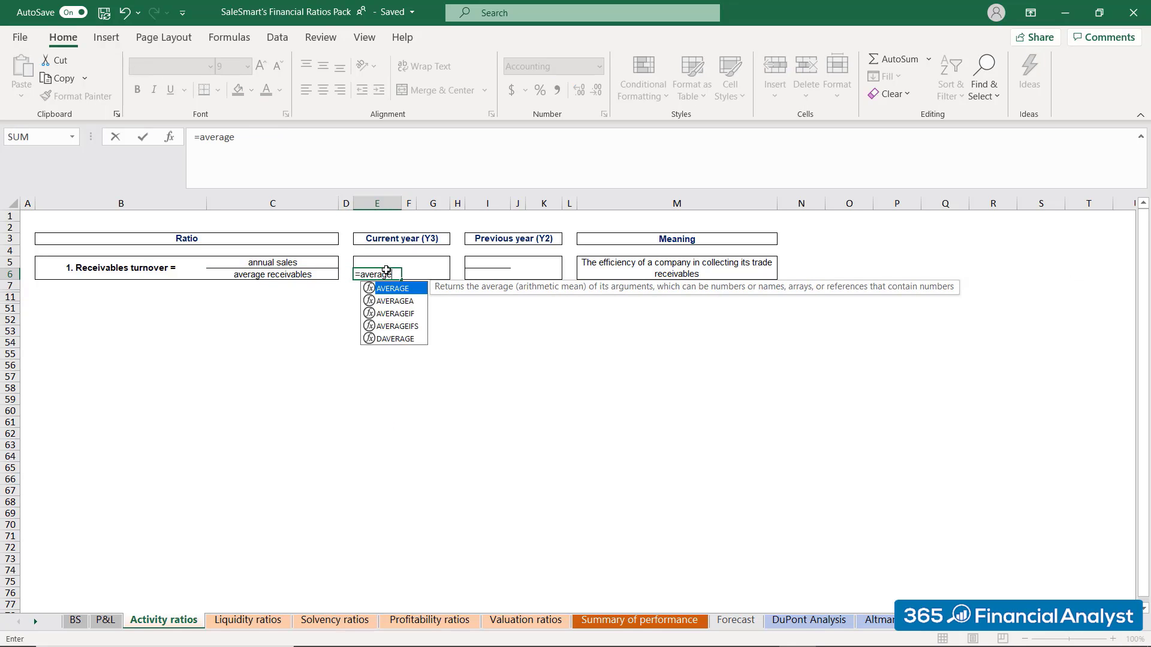
{"action": "type", "text": "("}
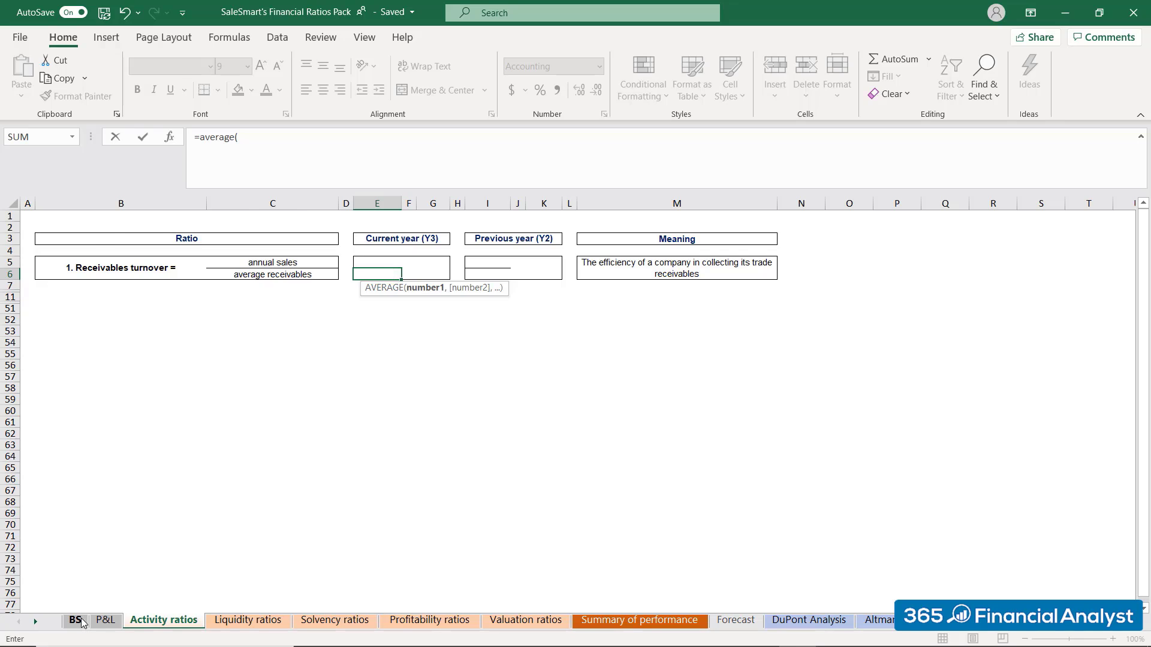
{"action": "left_click", "coordinate": [77, 621]}
{"action": "left_click", "coordinate": [310, 415]}
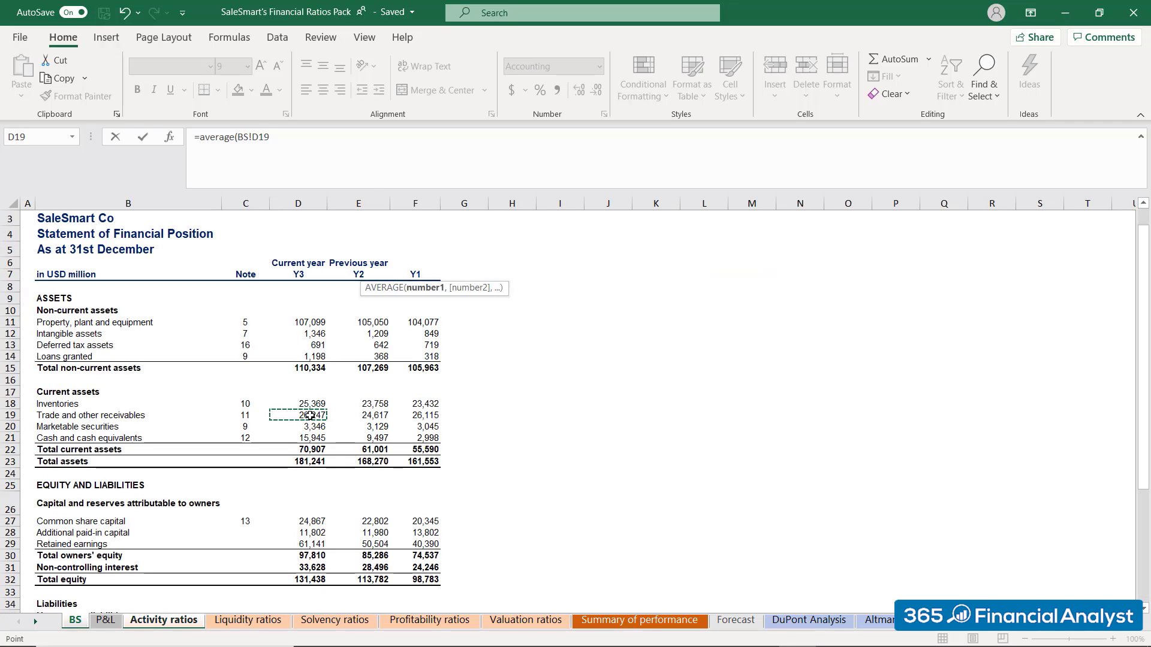
{"action": "key", "text": "shift+Right"}
{"action": "type", "text": ")"}
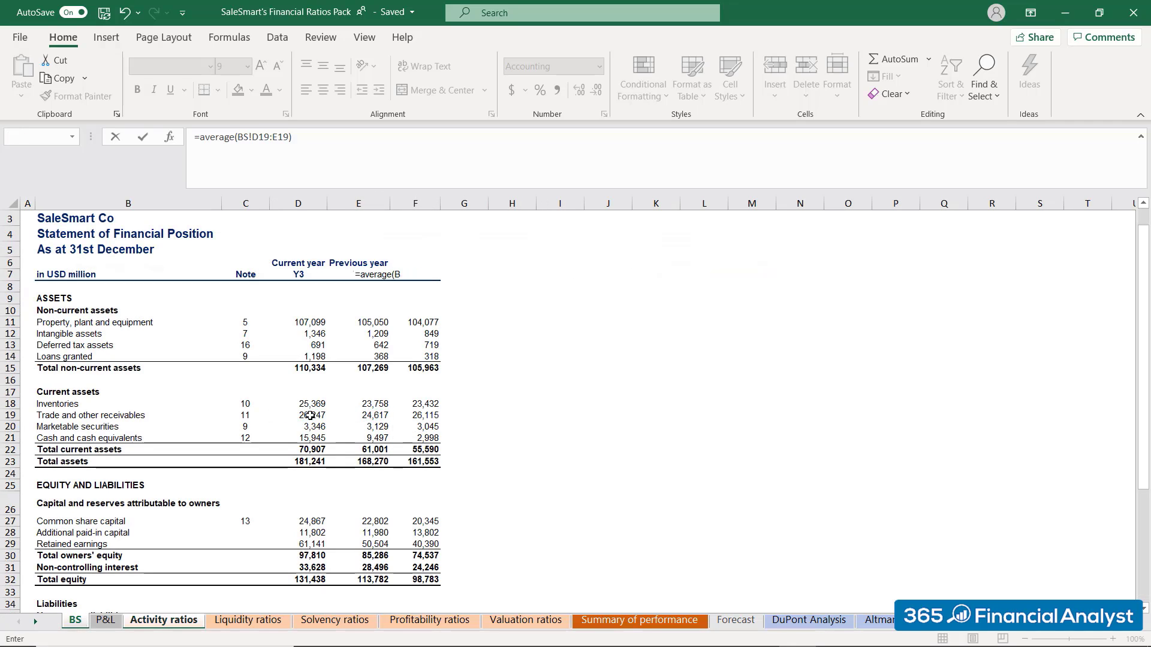
{"action": "key", "text": "Return"}
Link the current-year annual sales cell E5 to the Y3 total revenue with ='P&L'!D13
{"action": "key", "text": "Up"}
{"action": "key", "text": "Up"}
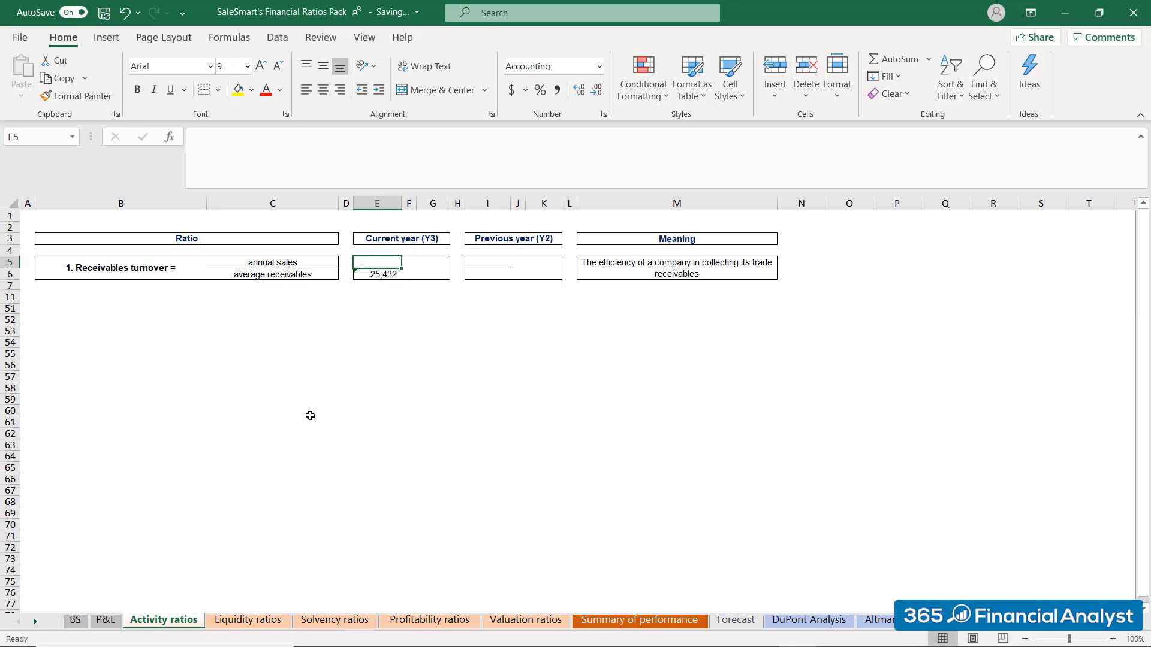
{"action": "type", "text": "="}
{"action": "left_click", "coordinate": [111, 622]}
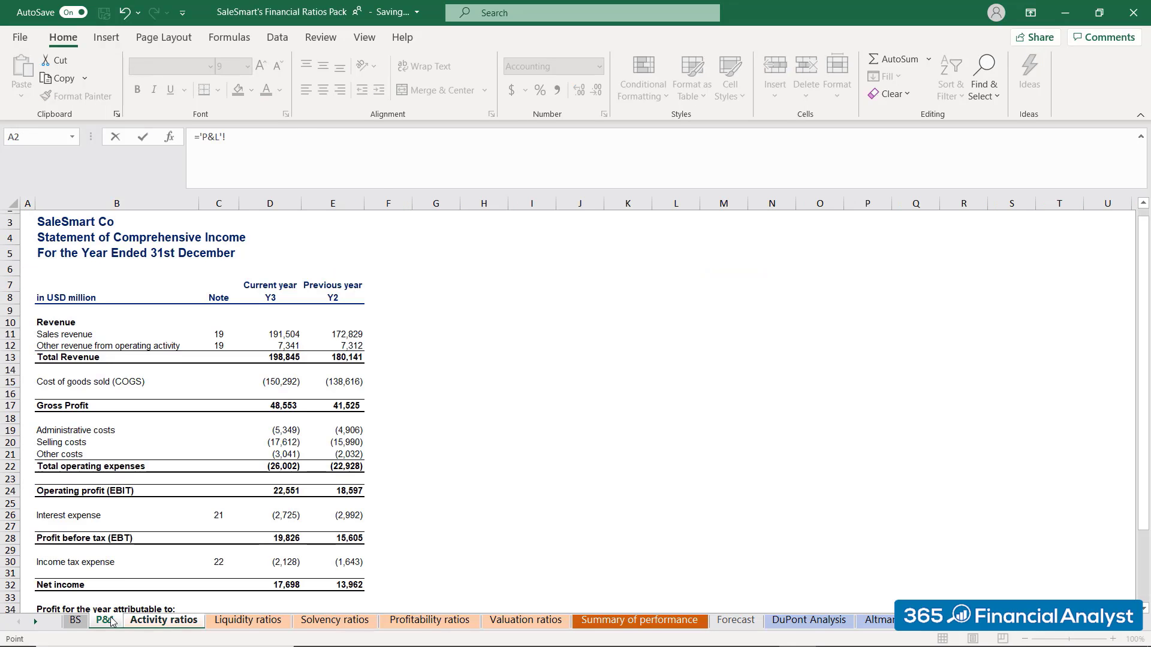
{"action": "left_click", "coordinate": [282, 354]}
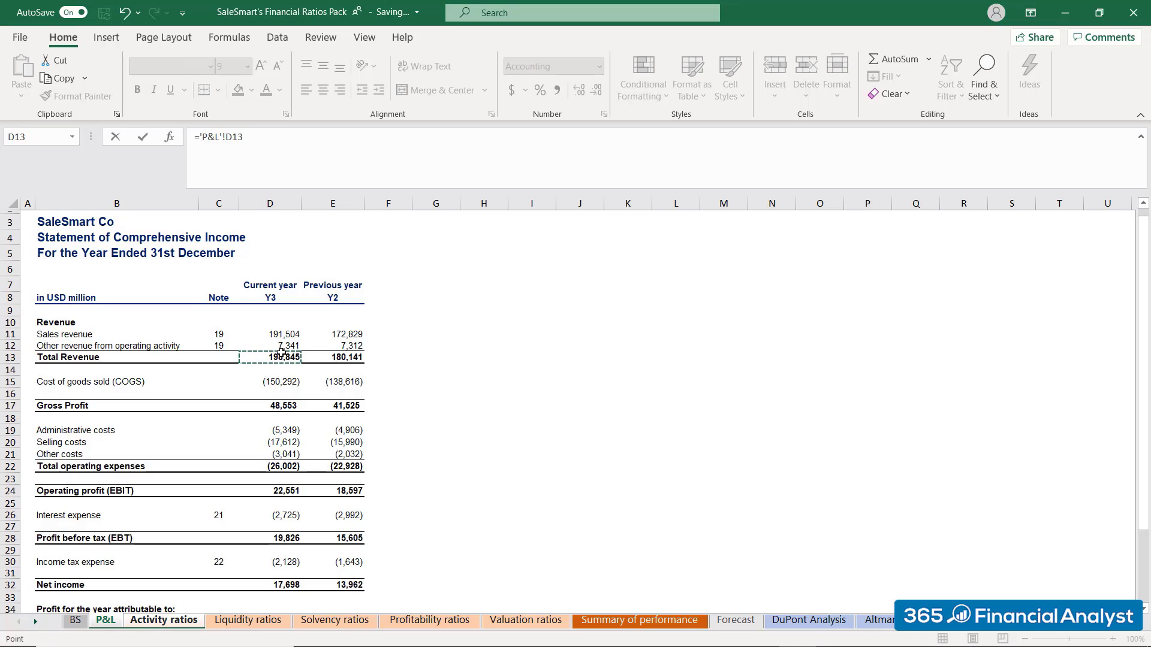
{"action": "key", "text": "Return"}
Calculate the current-year receivables turnover in G5 with =E5/E6
{"action": "key", "text": "Right"}
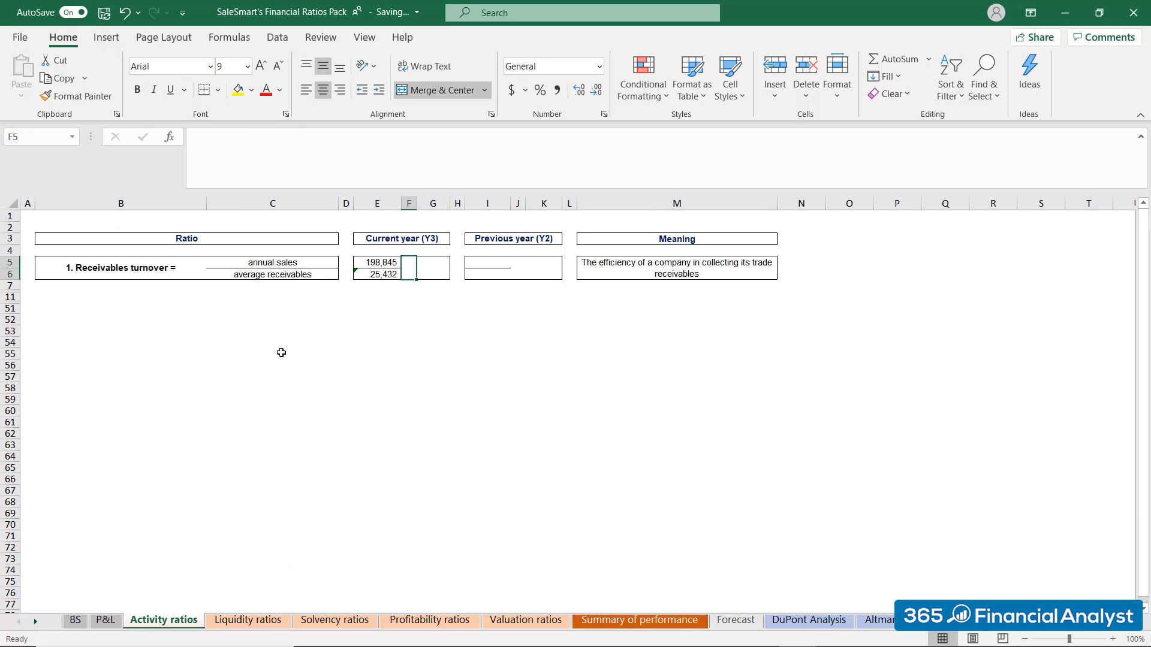
{"action": "key", "text": "Right"}
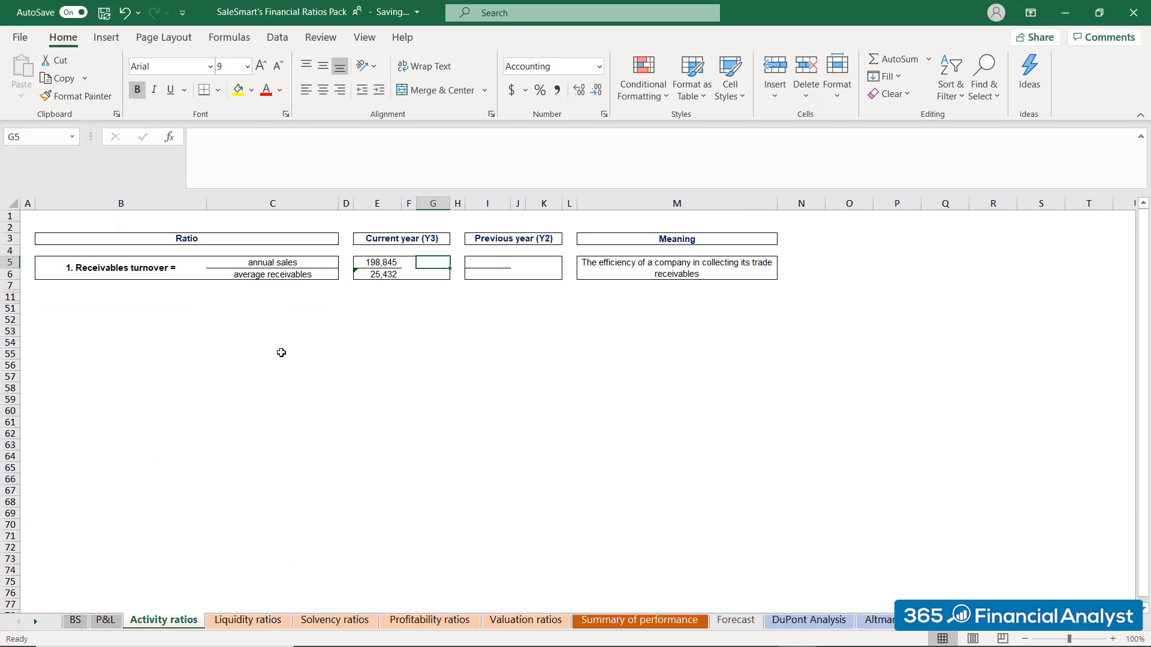
{"action": "type", "text": "="}
{"action": "key", "text": "Left"}
{"action": "key", "text": "Left"}
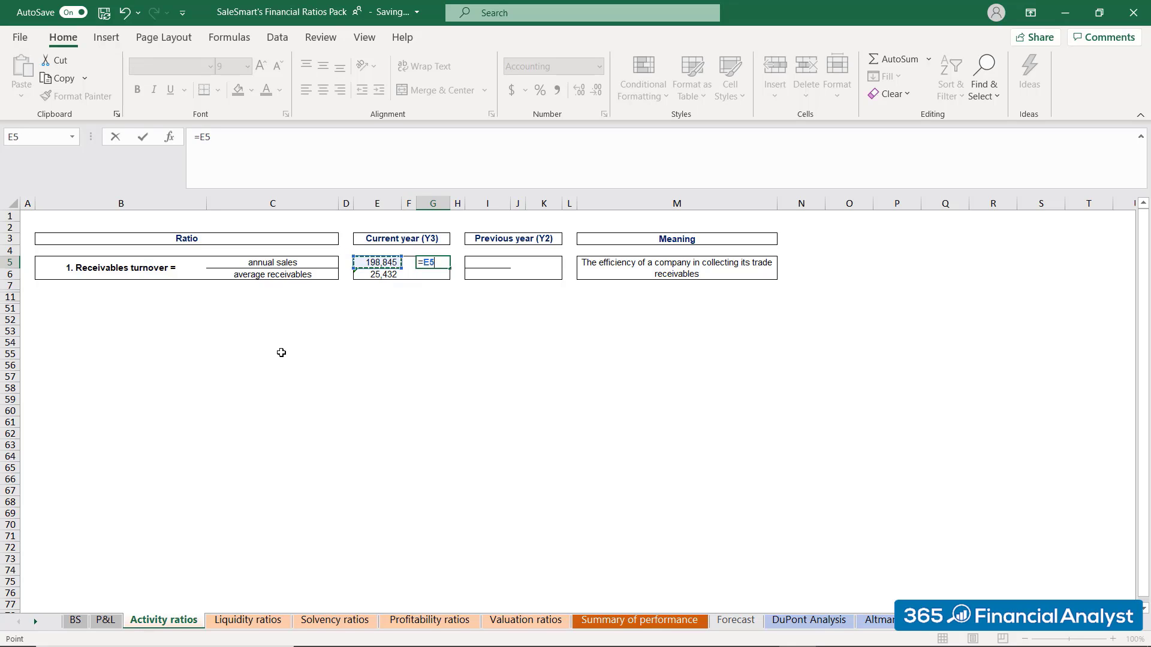
{"action": "type", "text": "/"}
{"action": "key", "text": "Left"}
{"action": "key", "text": "Left"}
{"action": "key", "text": "Down"}
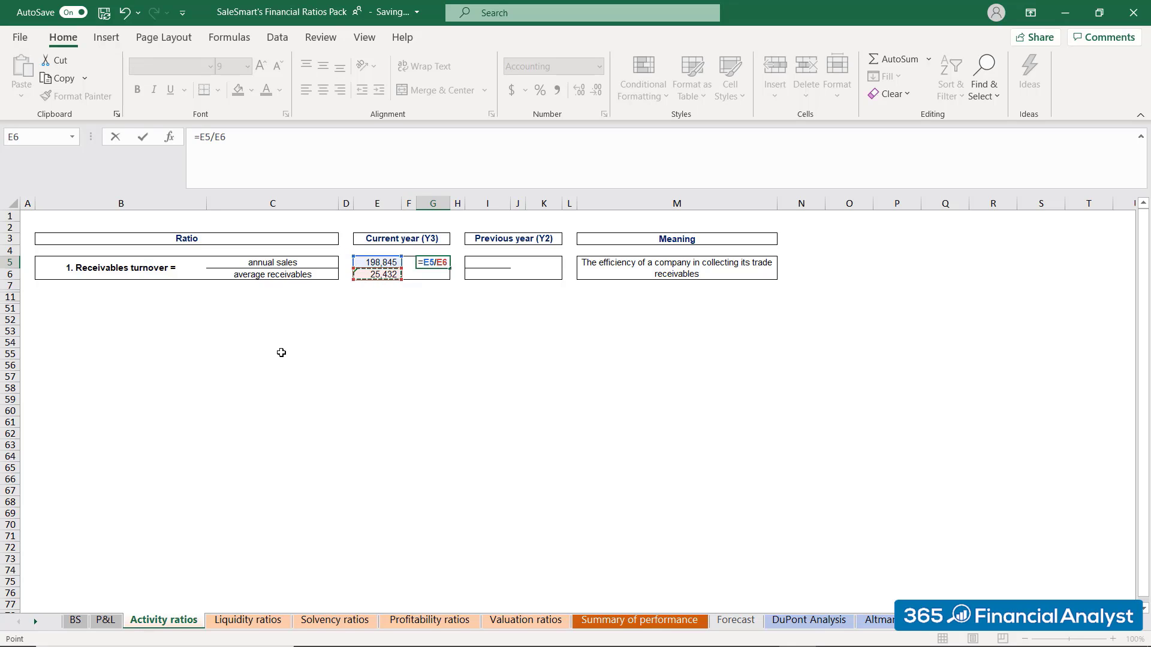
{"action": "key", "text": "Return"}
Put an equals sign in merged cell F5 between the current-year fraction and its result, and check the ratio's meaning
{"action": "key", "text": "Left"}
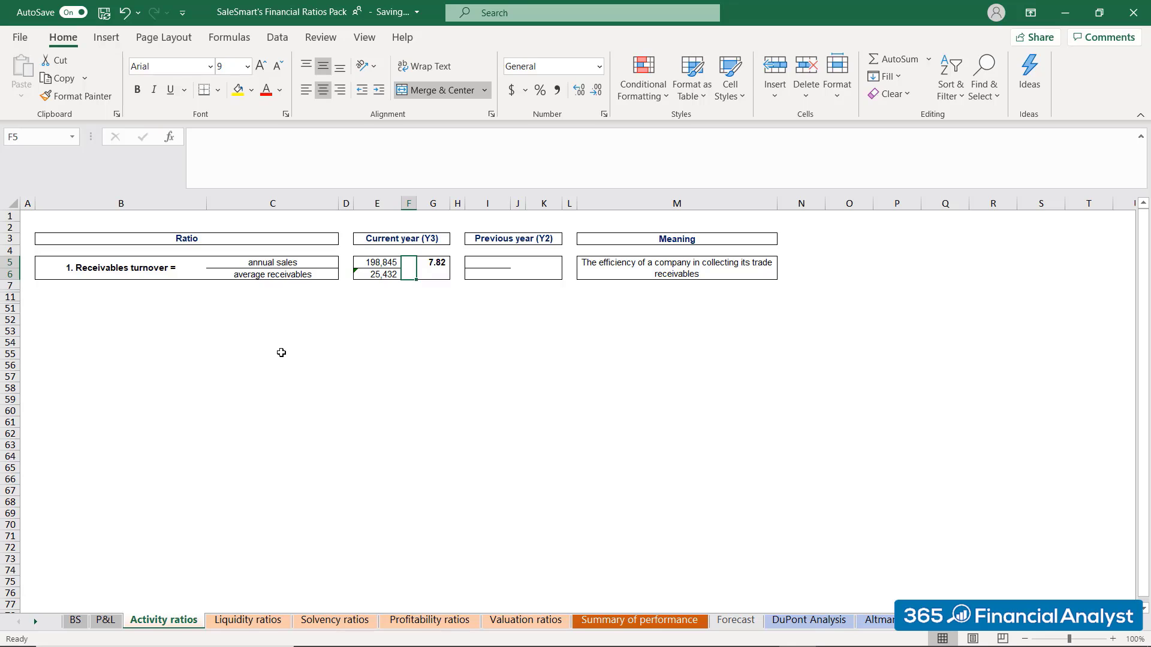
{"action": "type", "text": "="}
{"action": "left_click", "coordinate": [441, 292]}
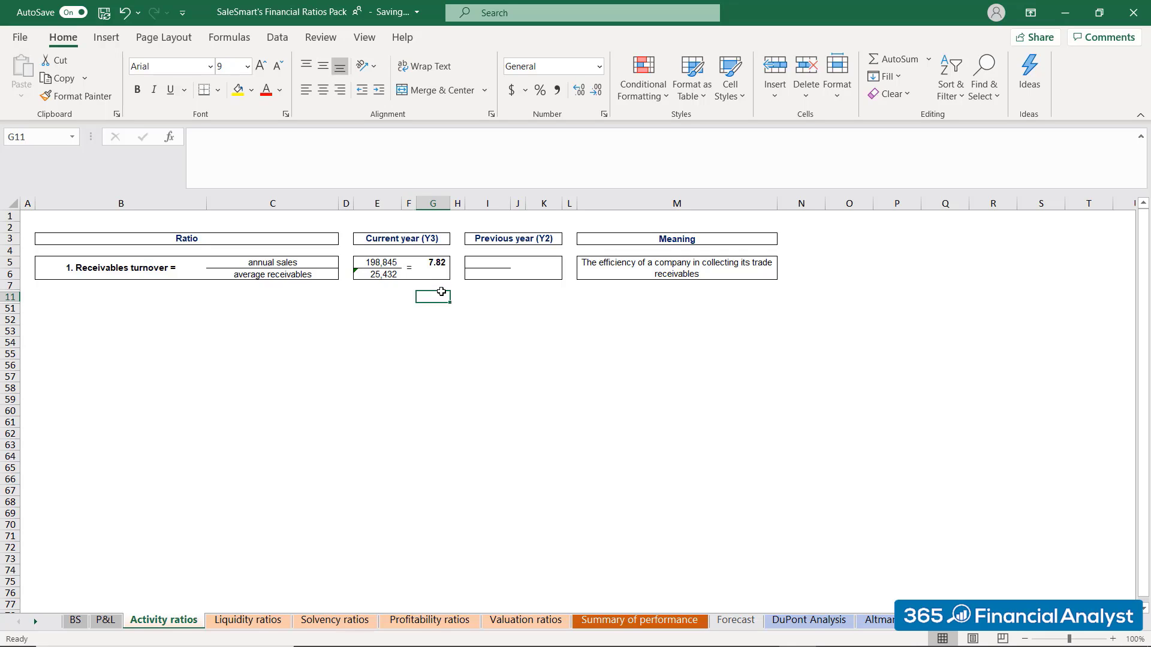
{"action": "left_click", "coordinate": [612, 278]}
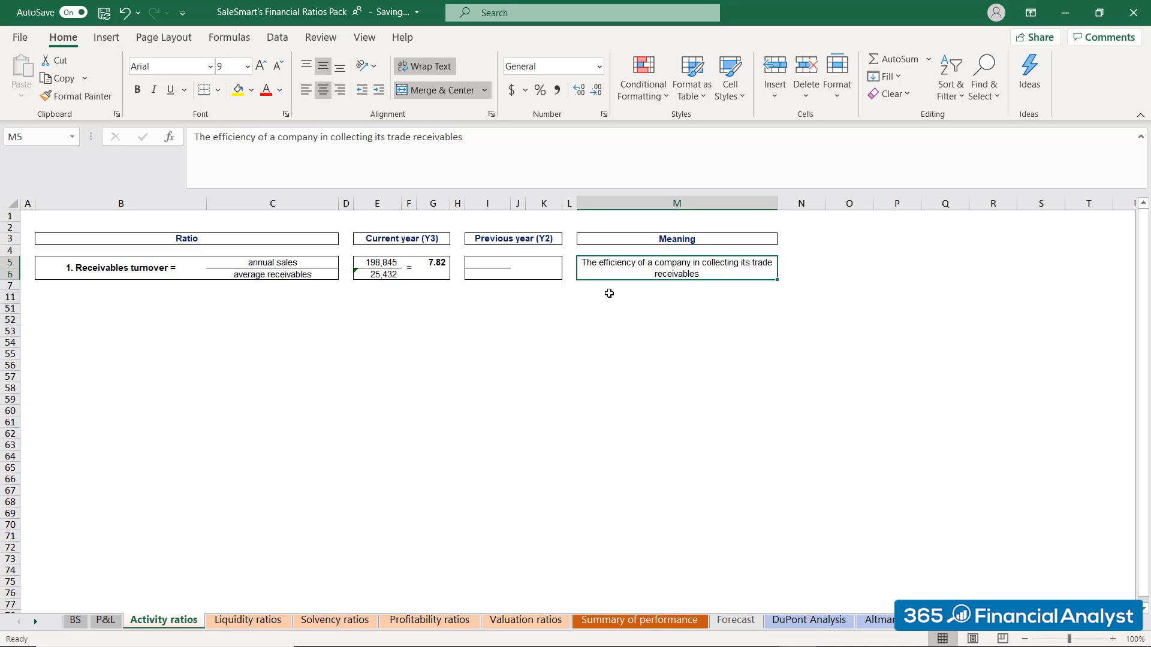
Link the previous-year annual sales cell I5 to the Y2 total revenue with ='P&L'!E13
{"action": "left_click", "coordinate": [502, 267]}
{"action": "type", "text": "="}
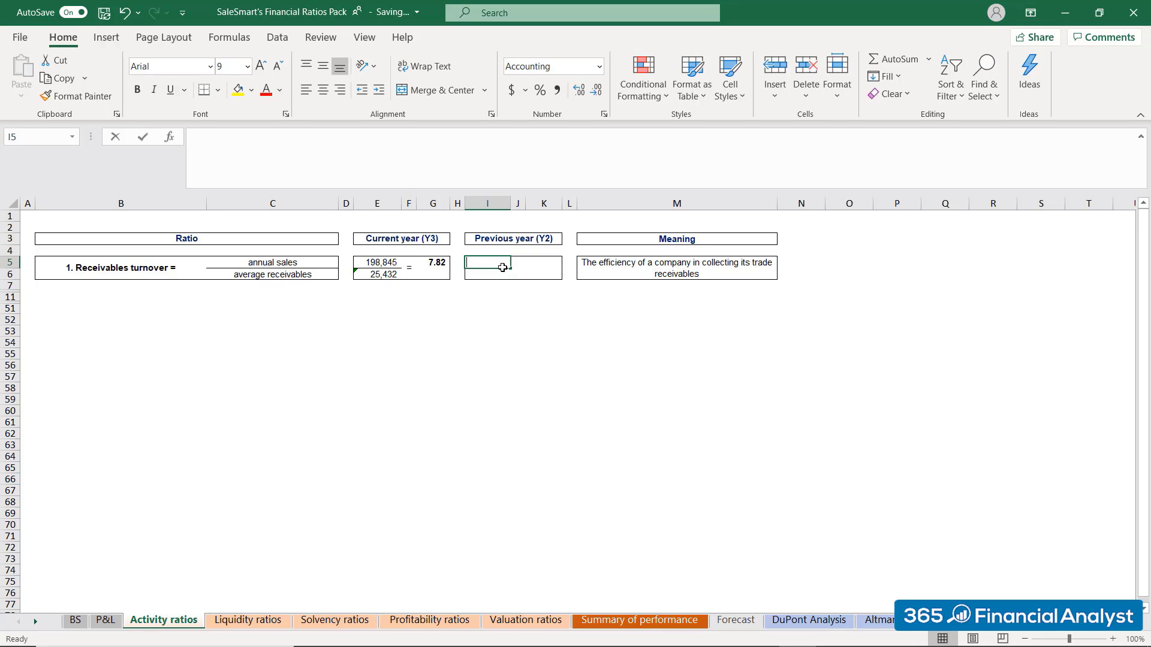
{"action": "left_click", "coordinate": [116, 622]}
{"action": "left_click", "coordinate": [335, 358]}
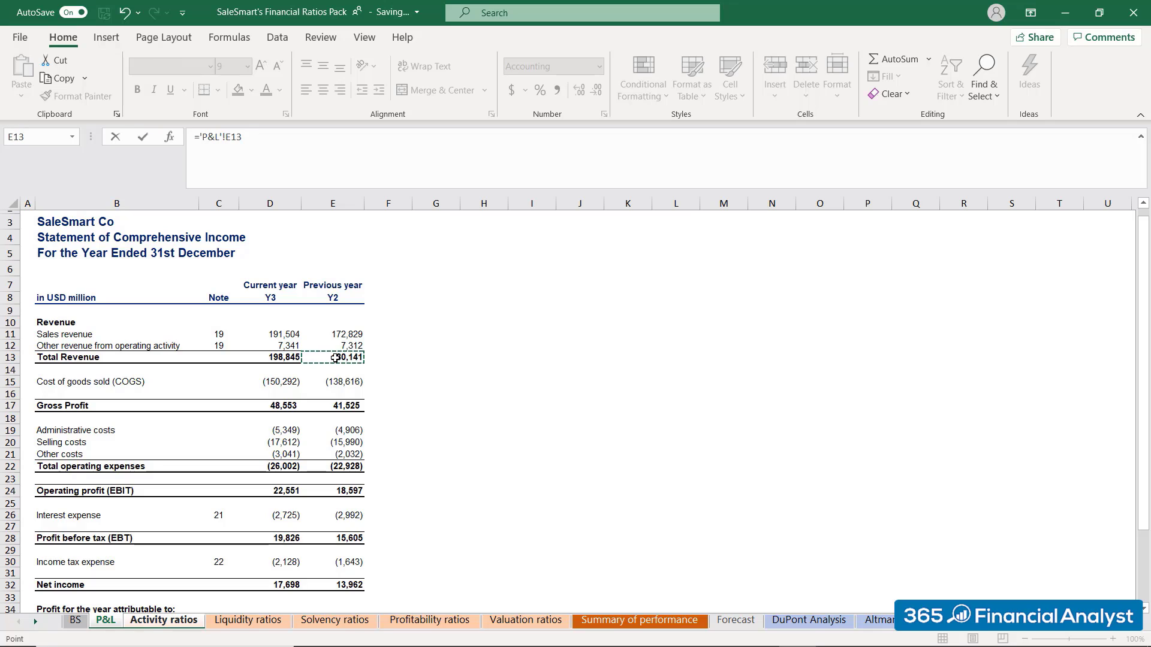
{"action": "key", "text": "Return"}
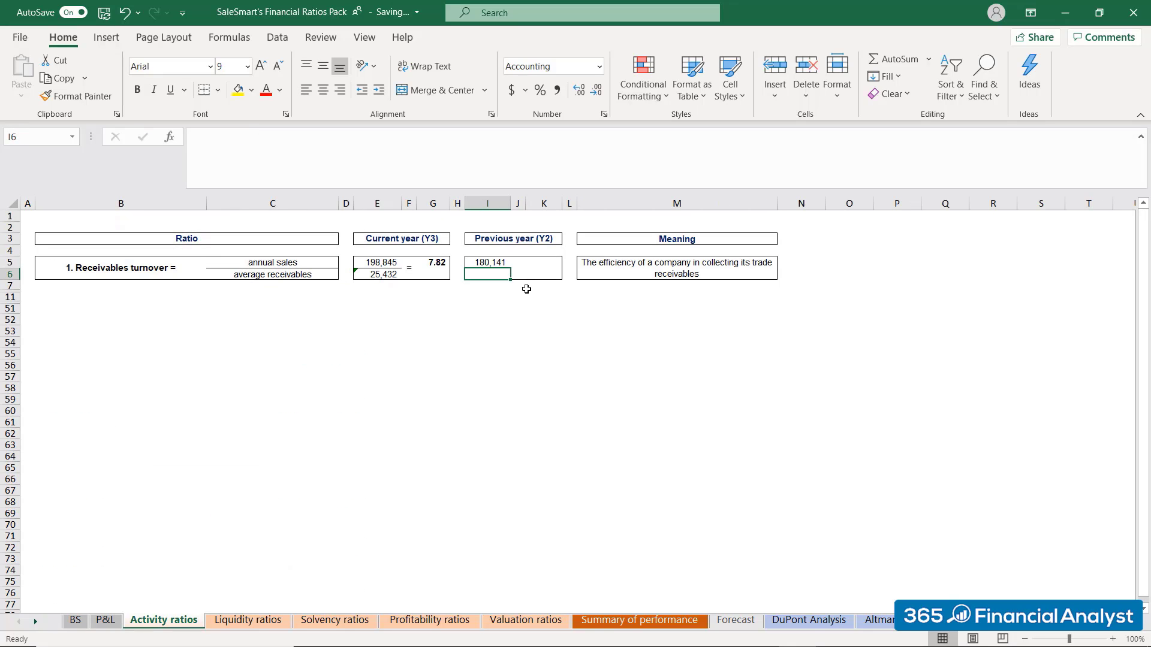
Calculate previous-year average receivables in I6 with =average(BS!E19:F19)
{"action": "type", "text": "=av"}
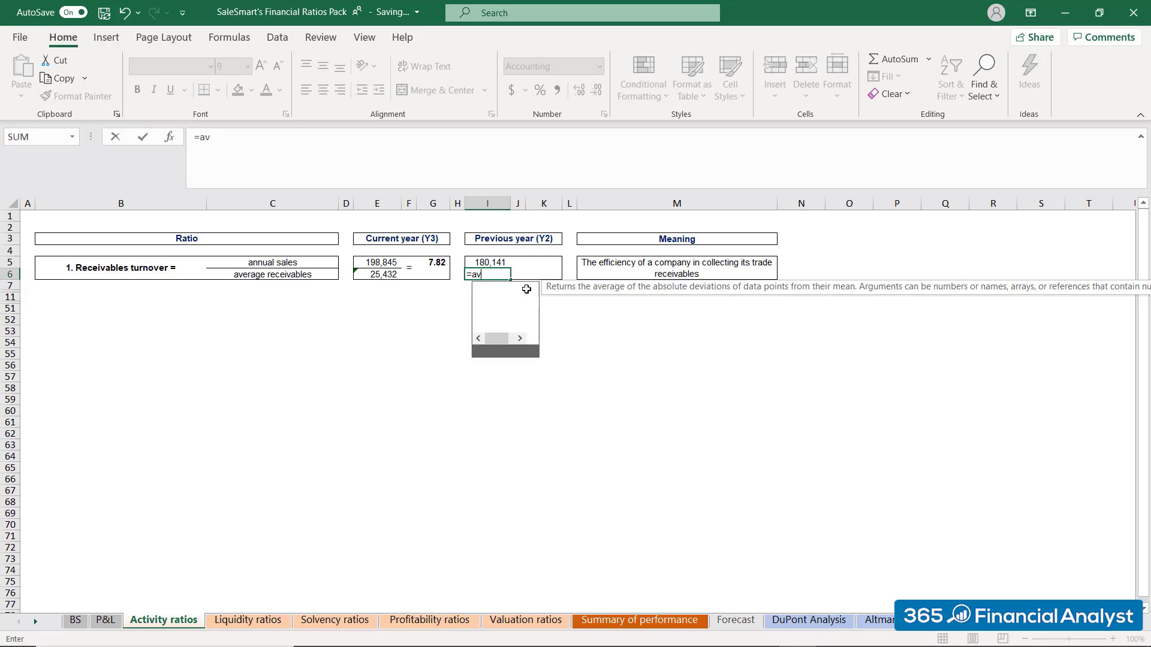
{"action": "type", "text": "erage("}
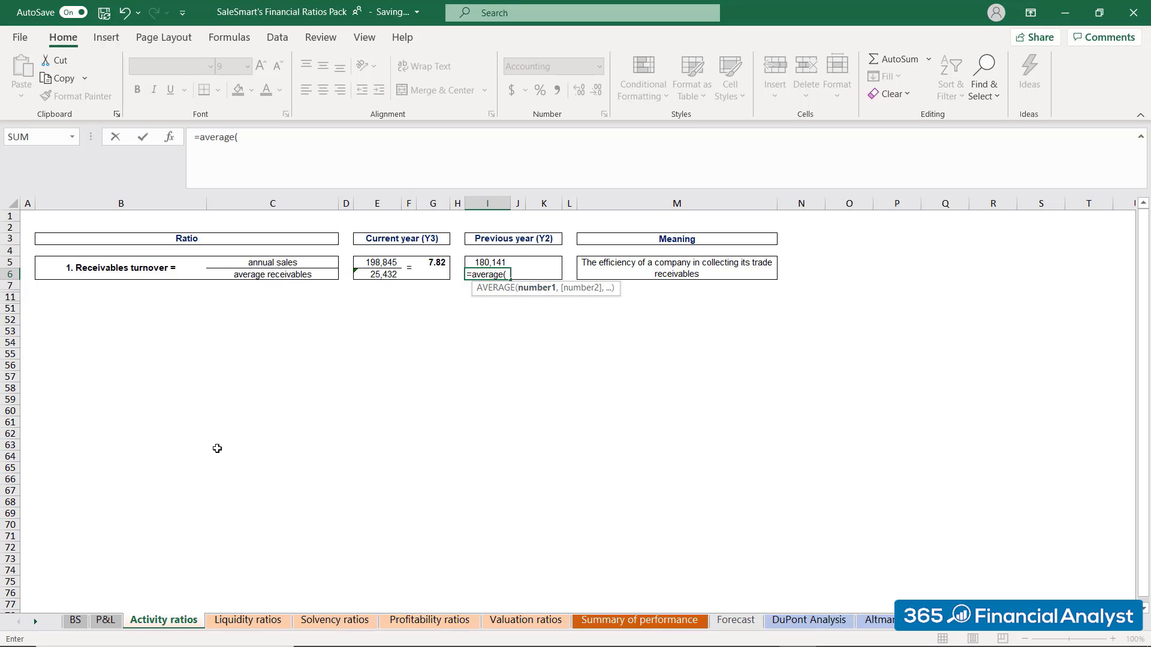
{"action": "left_click", "coordinate": [81, 624]}
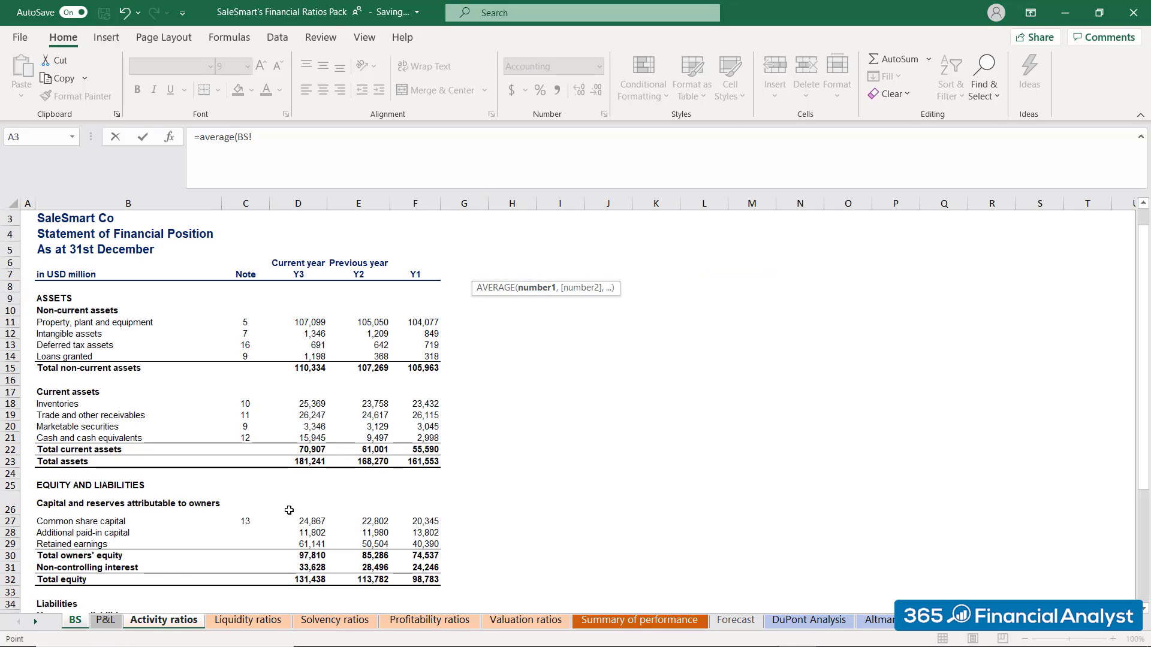
{"action": "left_click", "coordinate": [366, 414]}
{"action": "key", "text": "shift+Right"}
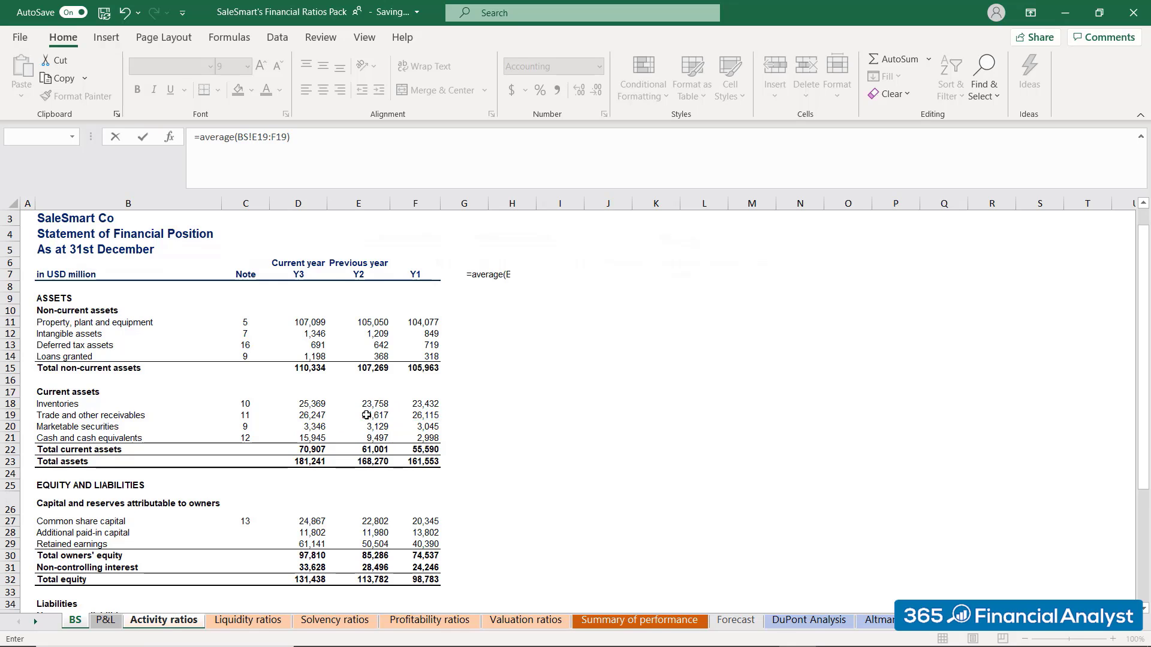
{"action": "key", "text": "Return"}
Put an equals sign in merged cell J5 beside the previous-year fraction
{"action": "type", "text": "="}
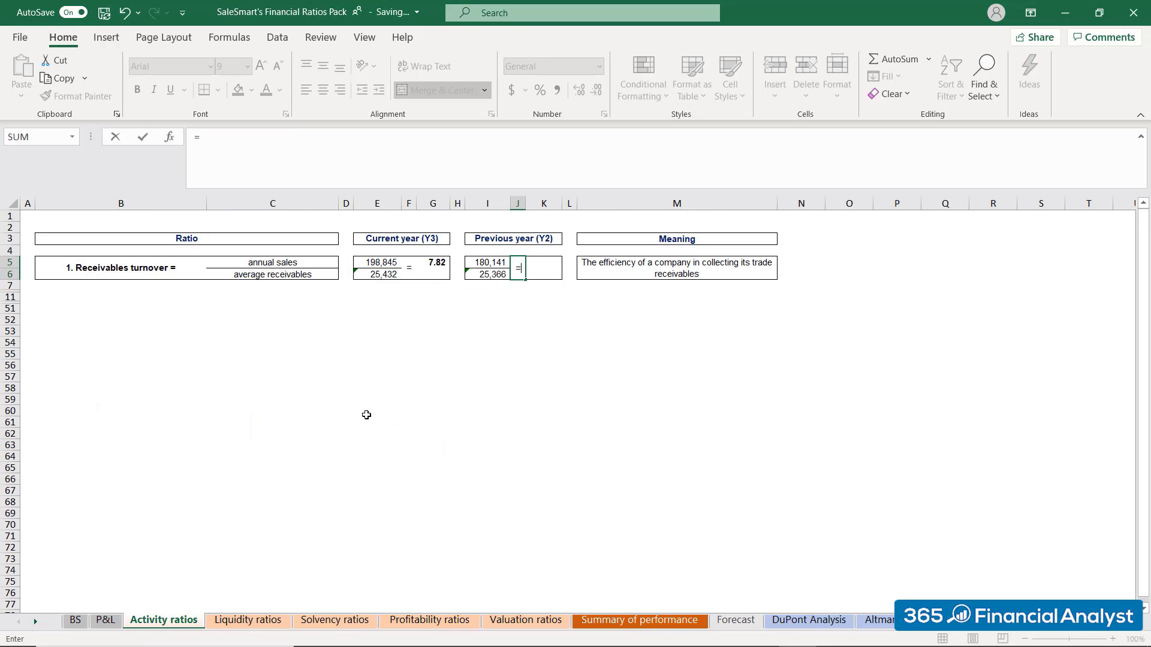
{"action": "key", "text": "Return"}
{"action": "key", "text": "Up"}
{"action": "key", "text": "Down"}
{"action": "key", "text": "Up"}
Calculate the previous-year receivables turnover in K5 with =I5/I6
{"action": "key", "text": "Right"}
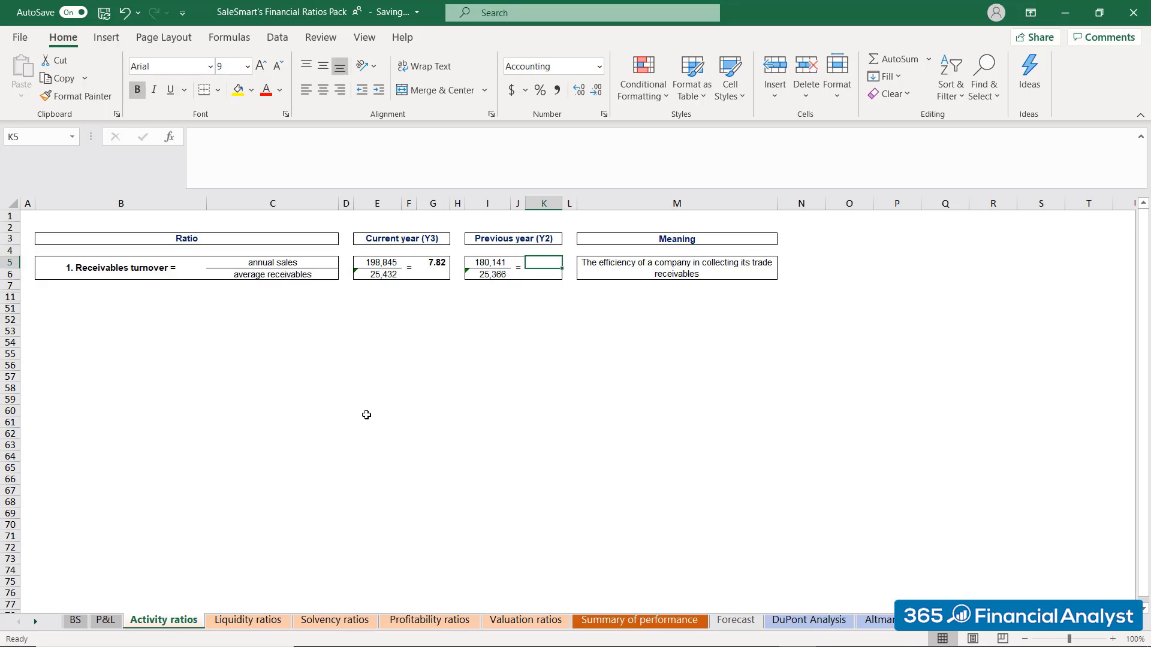
{"action": "type", "text": "="}
{"action": "key", "text": "Left"}
{"action": "key", "text": "Left"}
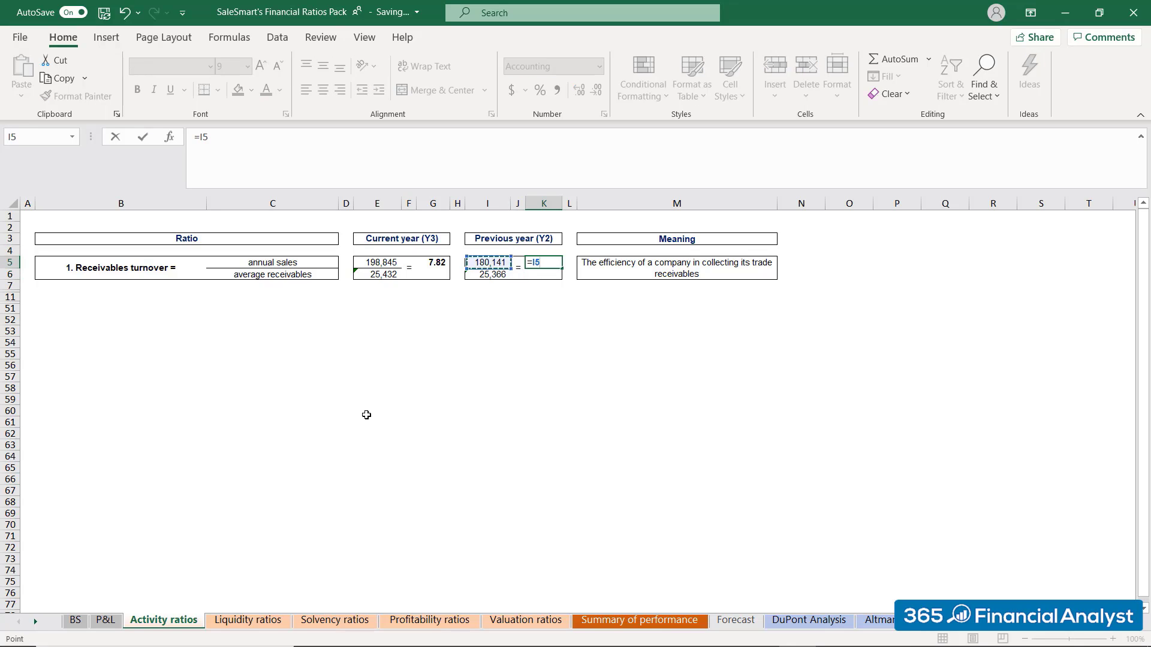
{"action": "type", "text": "/"}
{"action": "key", "text": "Left"}
{"action": "key", "text": "Left"}
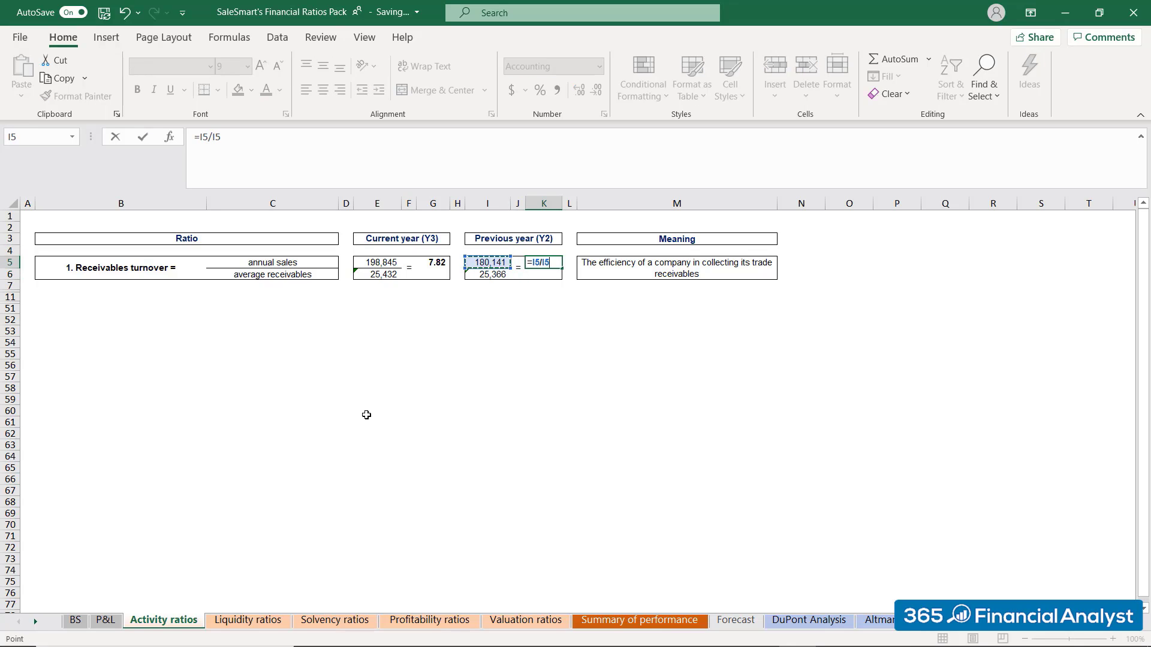
{"action": "key", "text": "Down"}
{"action": "key", "text": "Return"}
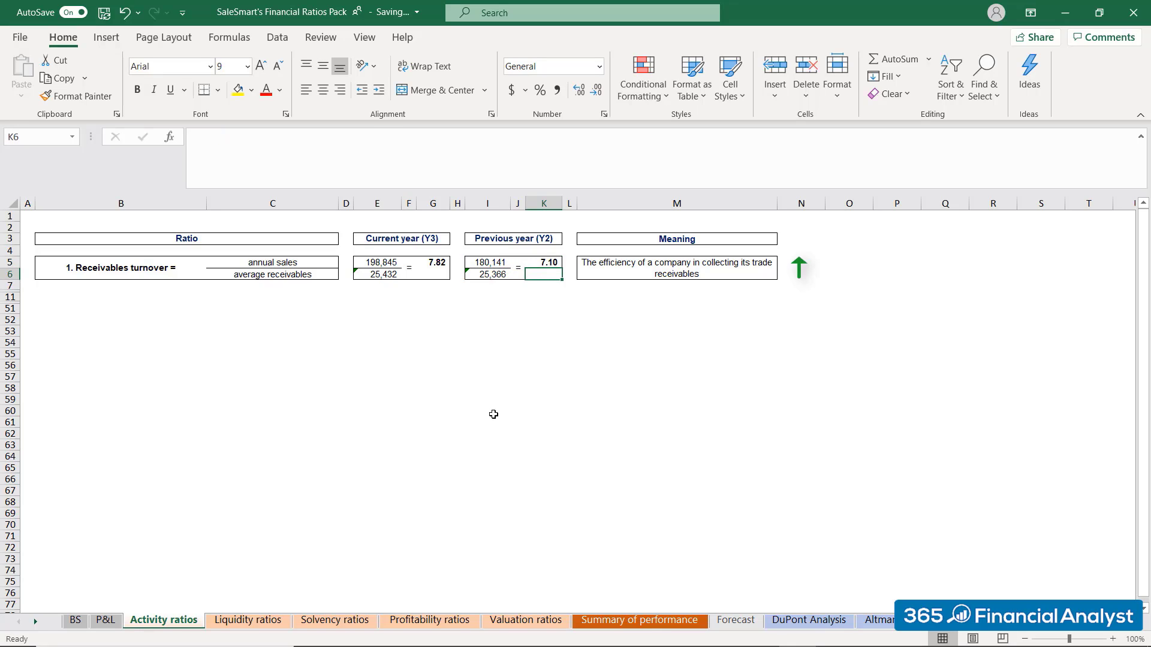
Compare the current-year and previous-year receivables turnover results in G5 and K5
{"action": "left_click", "coordinate": [430, 265]}
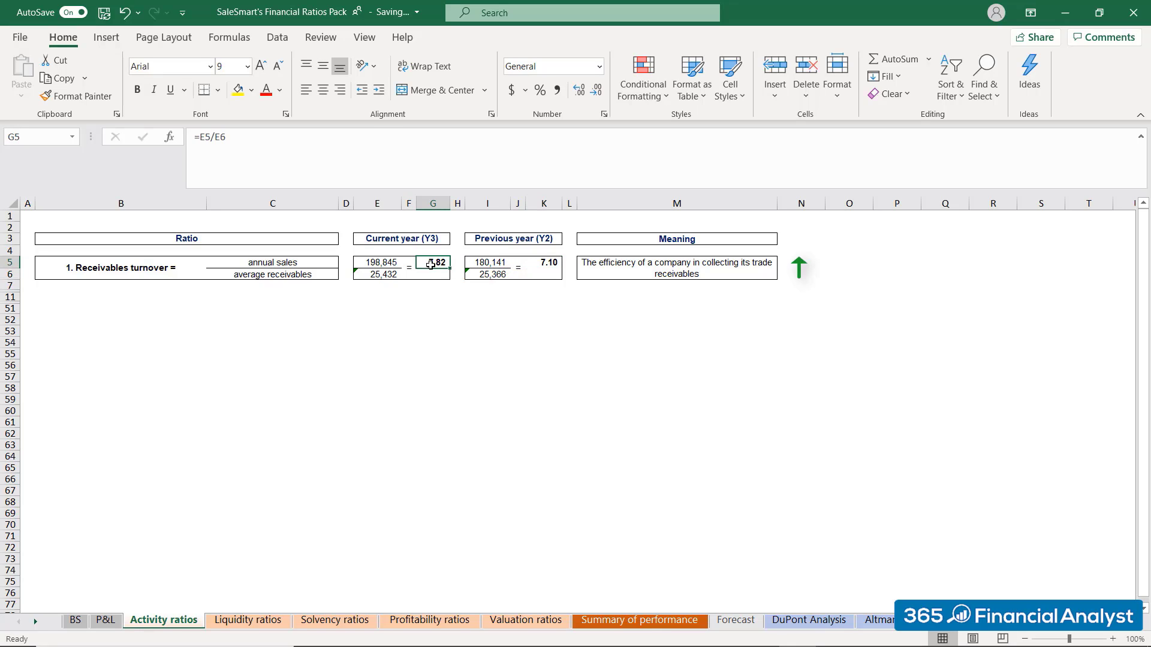
{"action": "left_click", "coordinate": [555, 266], "text": "ctrl"}
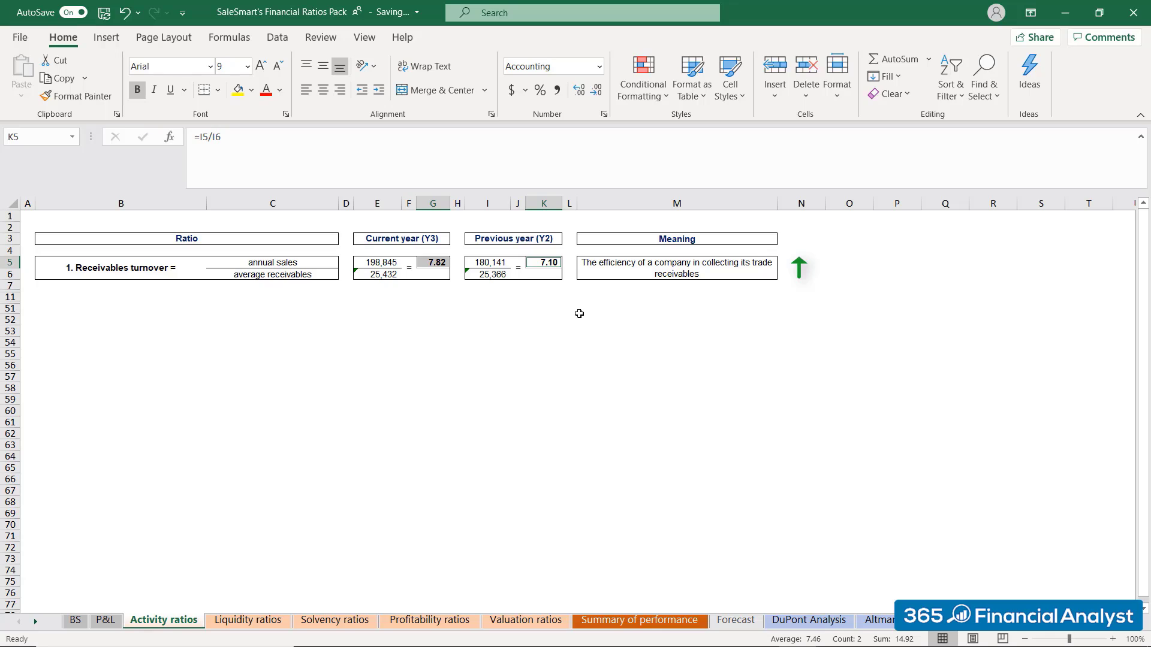
{"action": "left_click", "coordinate": [579, 309]}
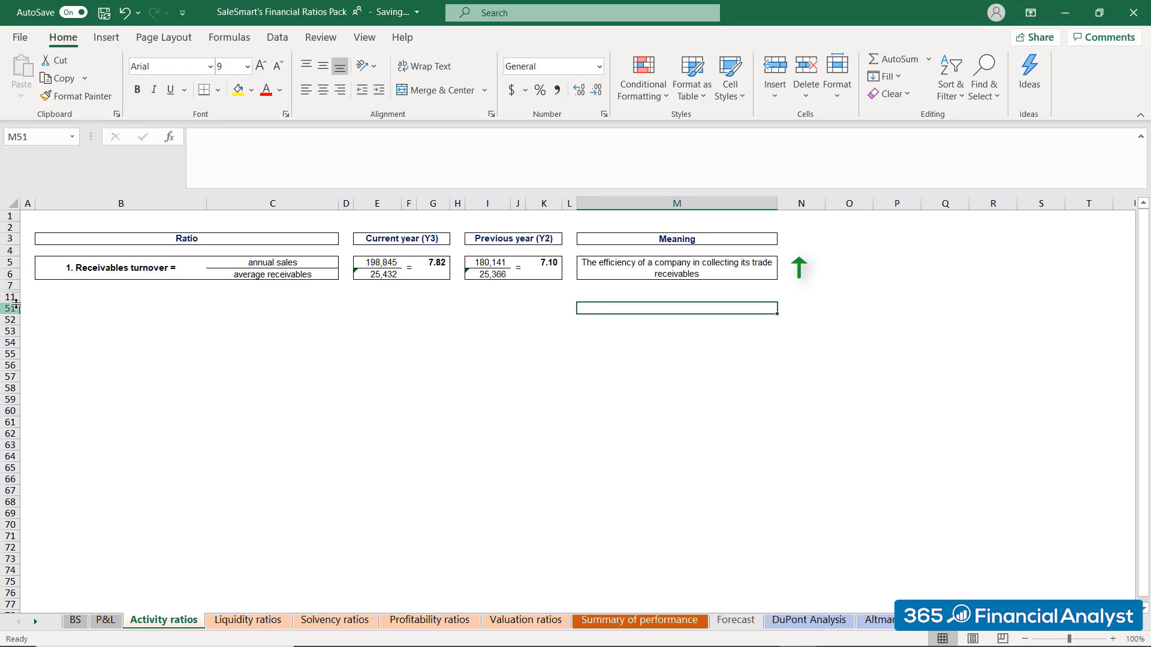
Unhide the rows between rows 7 and 11 on the Activity ratios sheet
{"action": "left_click_drag", "start_coordinate": [16, 286], "coordinate": [16, 298]}
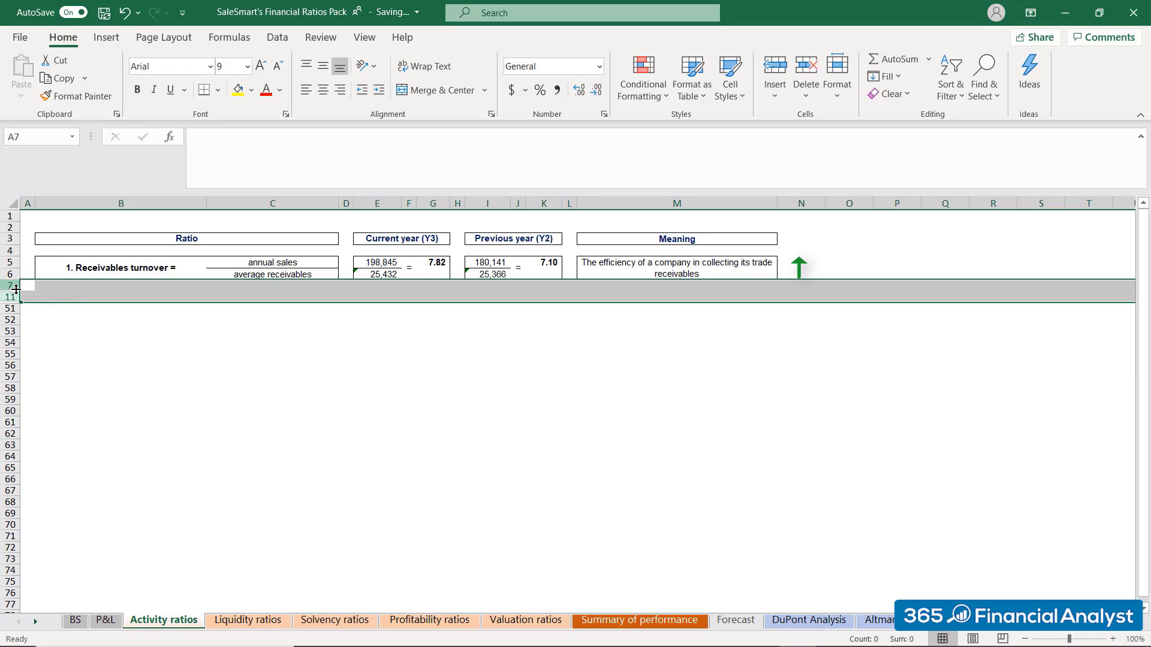
{"action": "right_click", "coordinate": [16, 291]}
{"action": "left_click", "coordinate": [63, 549]}
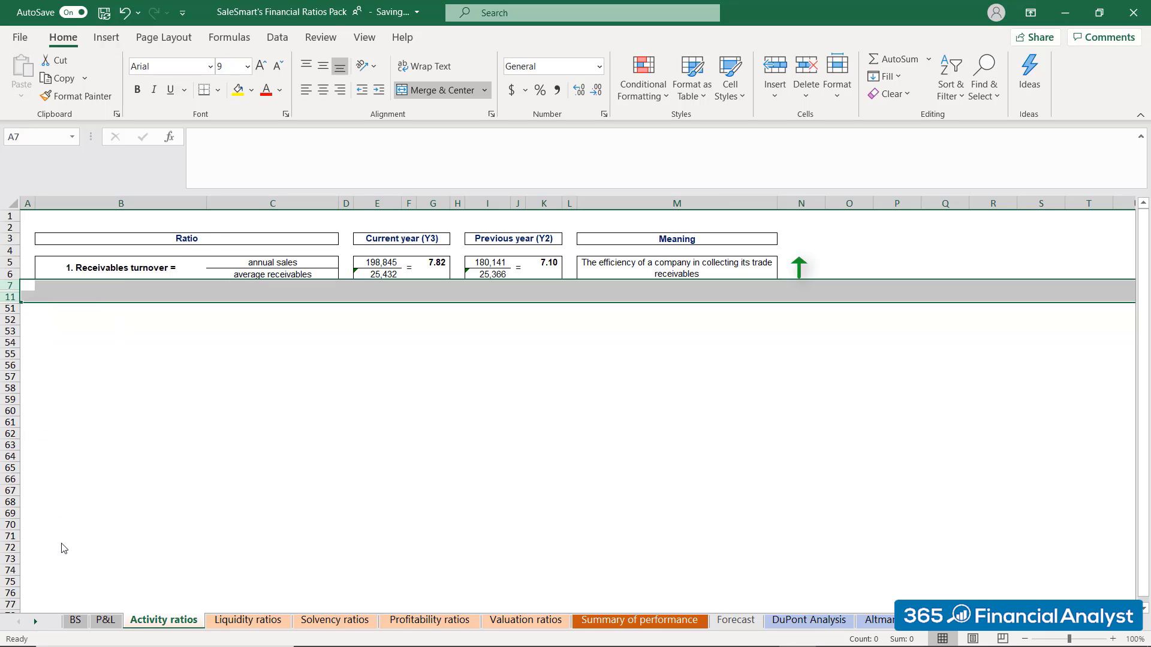
Examine the days of sales outstanding definition in row 9 and its current-year formulas in E10 and G9
{"action": "left_click", "coordinate": [107, 317]}
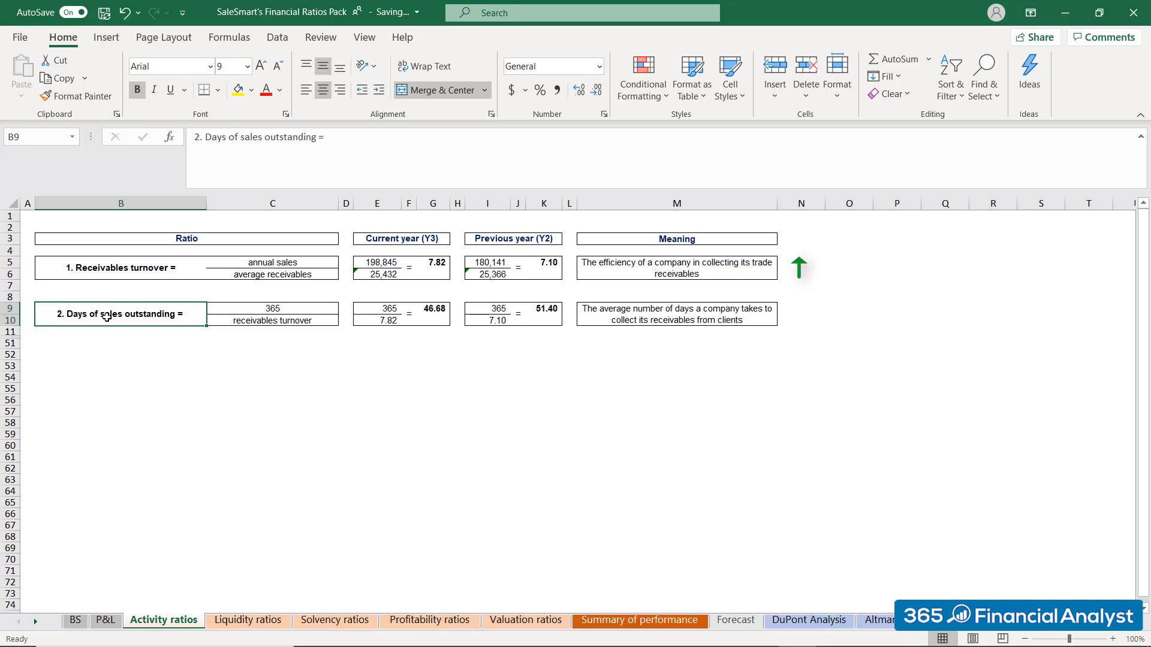
{"action": "key", "text": "Right"}
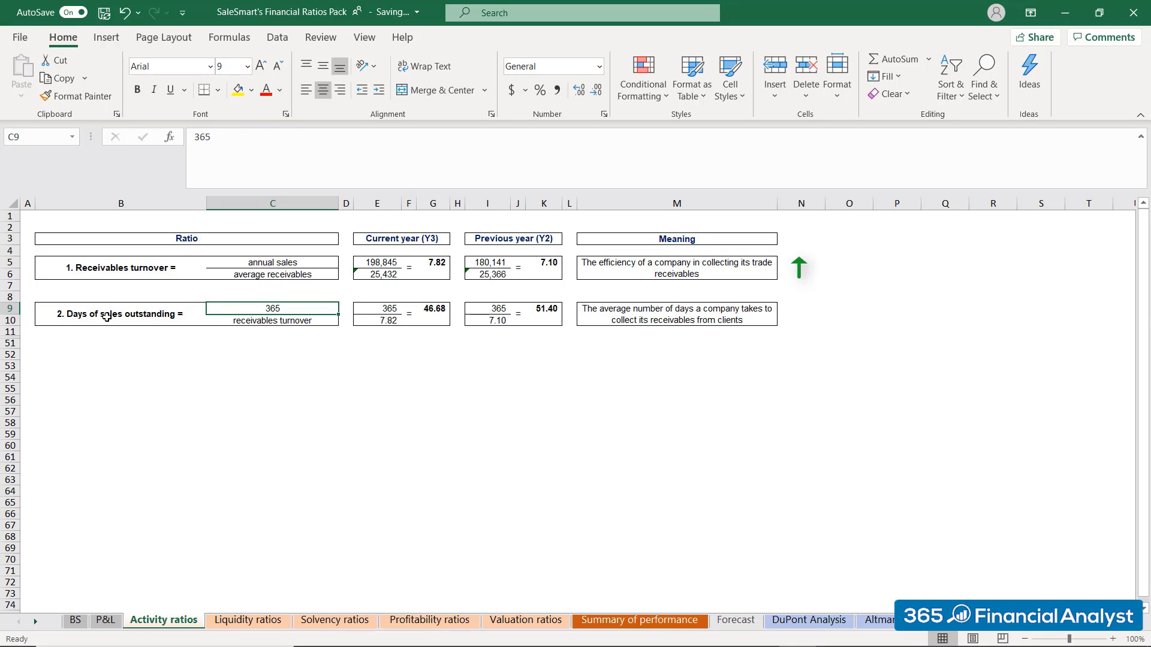
{"action": "key", "text": "Down"}
{"action": "key", "text": "Right"}
{"action": "key", "text": "Right"}
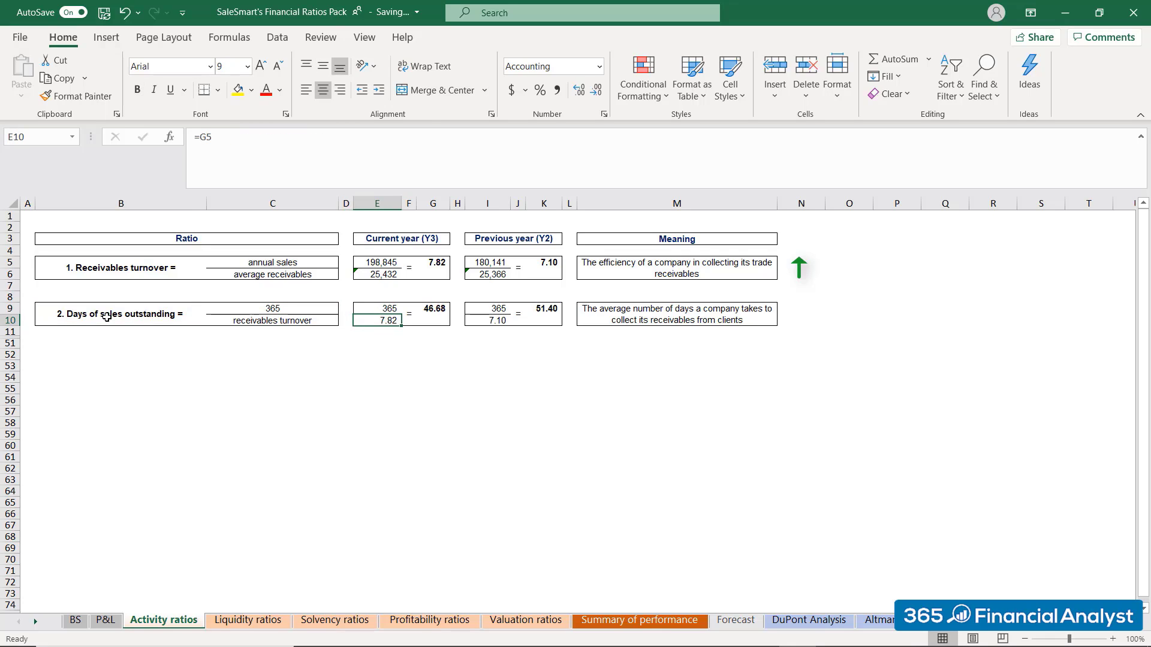
{"action": "key", "text": "Right"}
{"action": "key", "text": "Right"}
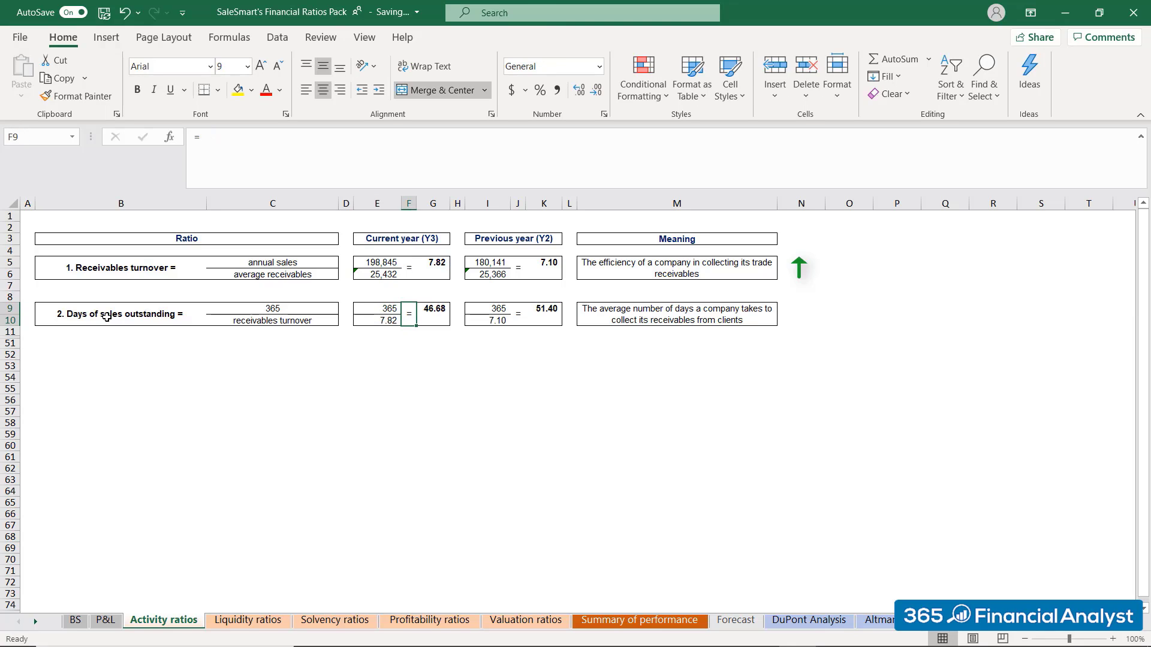
{"action": "key", "text": "Up"}
{"action": "key", "text": "F2"}
{"action": "key", "text": "Escape"}
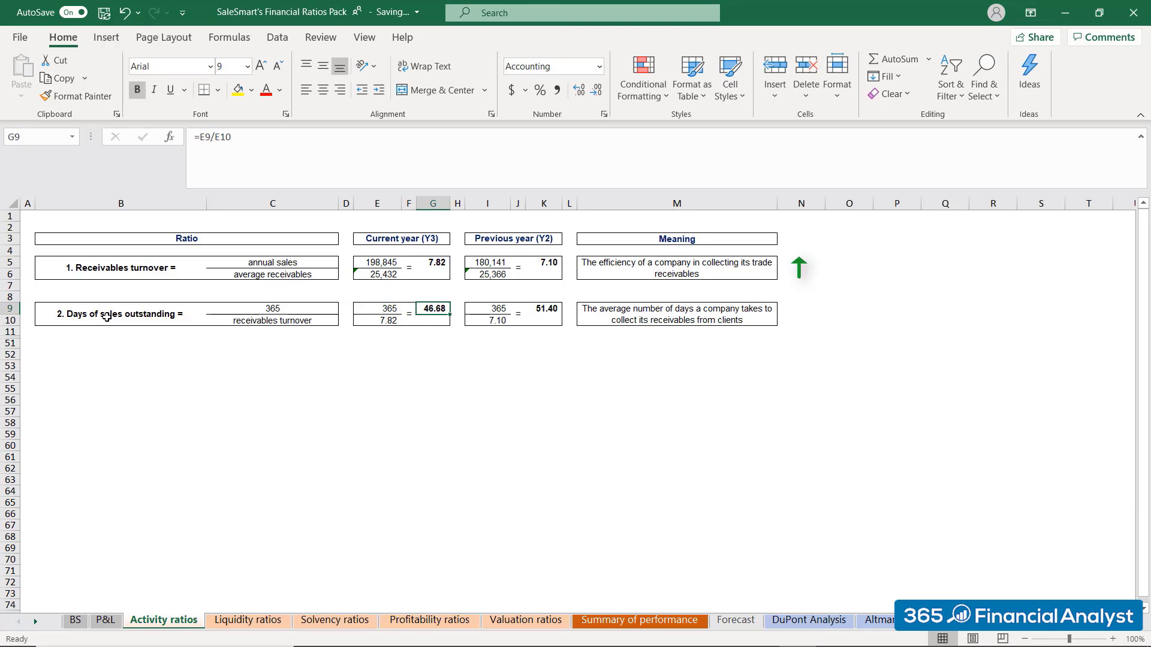
Inspect the previous-year days of sales outstanding formula in K9 and the cells it references
{"action": "key", "text": "Right"}
{"action": "key", "text": "Right"}
{"action": "key", "text": "Right"}
{"action": "key", "text": "Right"}
{"action": "key", "text": "F2"}
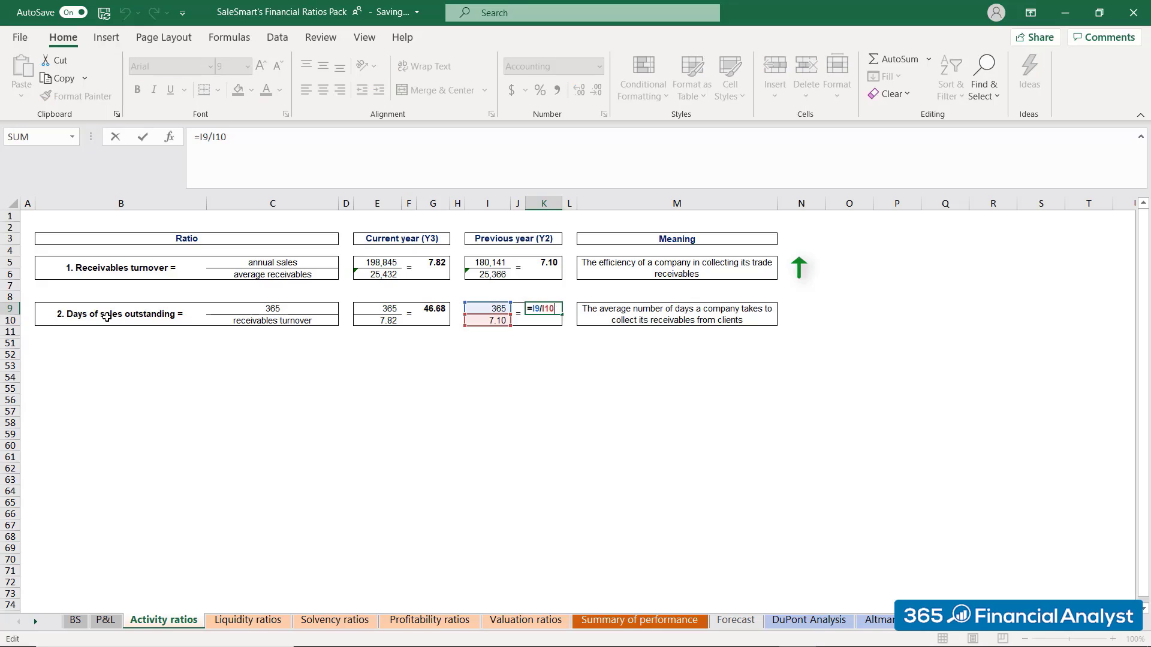
{"action": "key", "text": "Escape"}
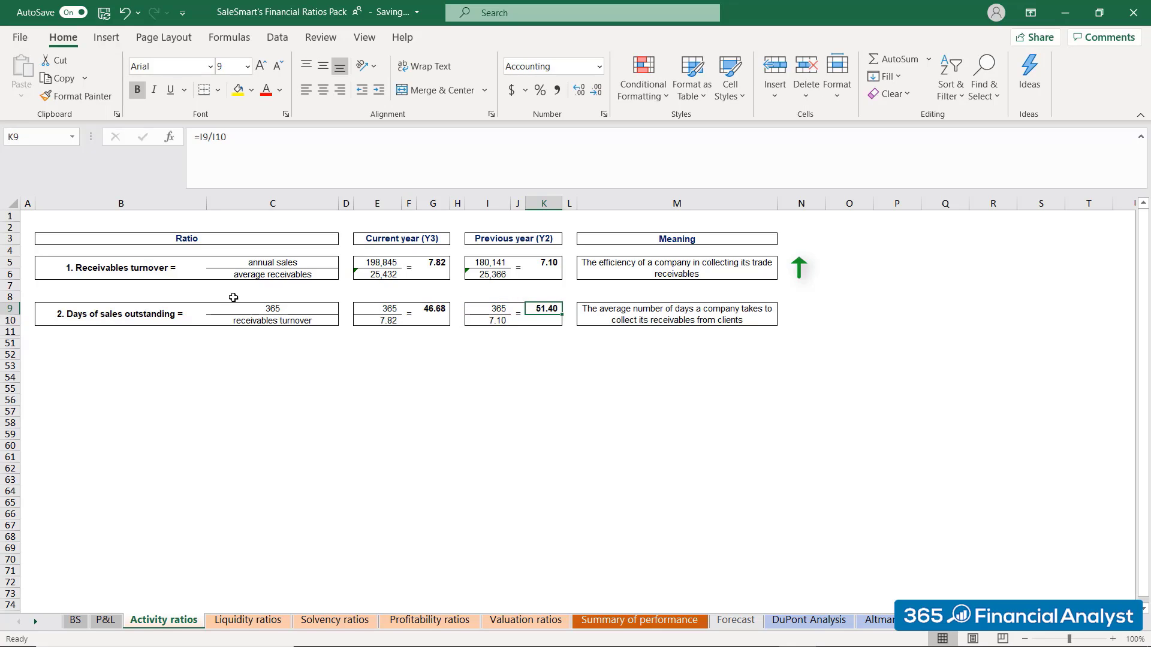
Compare days of sales outstanding in G9 and K9, and review the current-year figures in columns E to G
{"action": "left_click", "coordinate": [441, 311]}
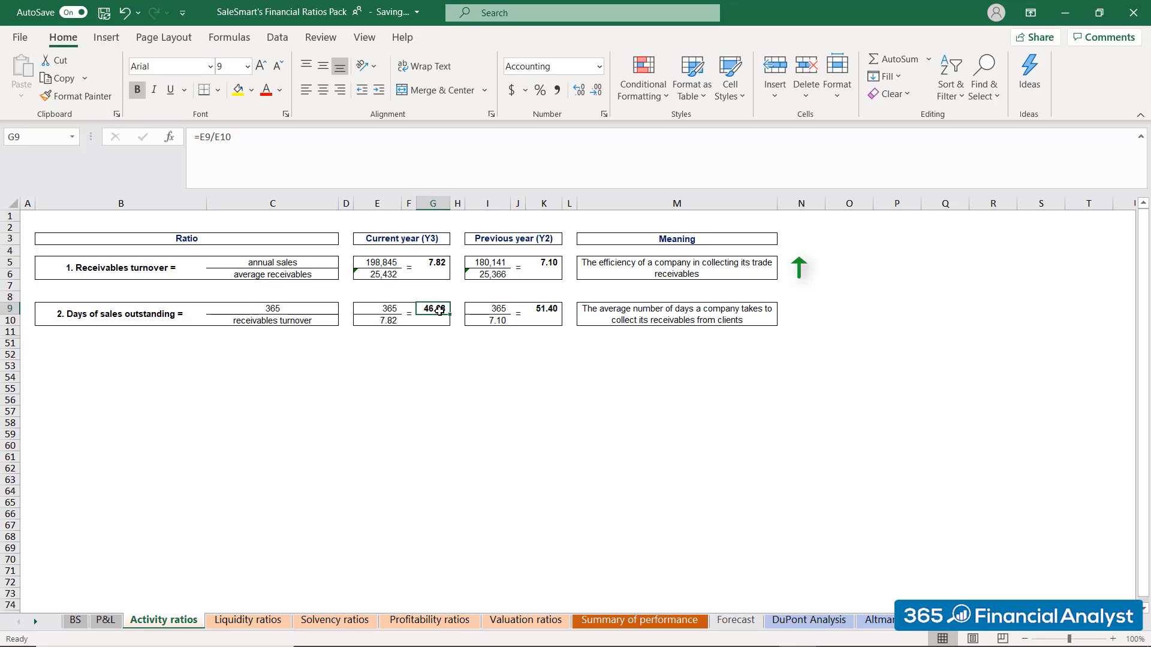
{"action": "left_click", "coordinate": [547, 308], "text": "ctrl"}
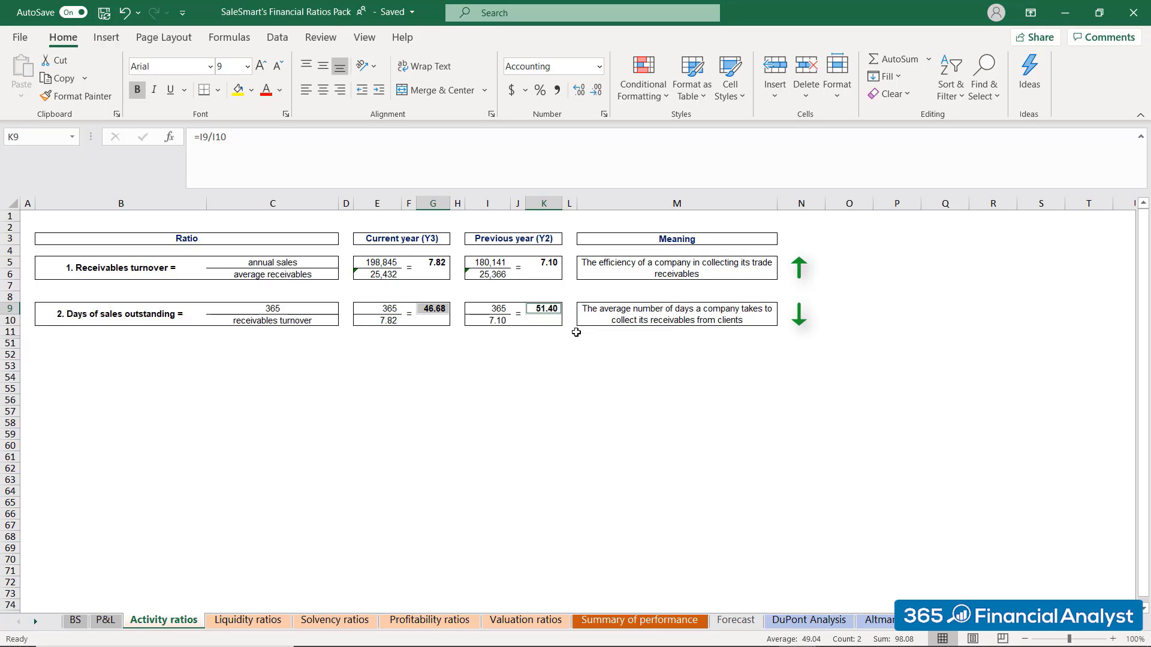
{"action": "left_click", "coordinate": [574, 332]}
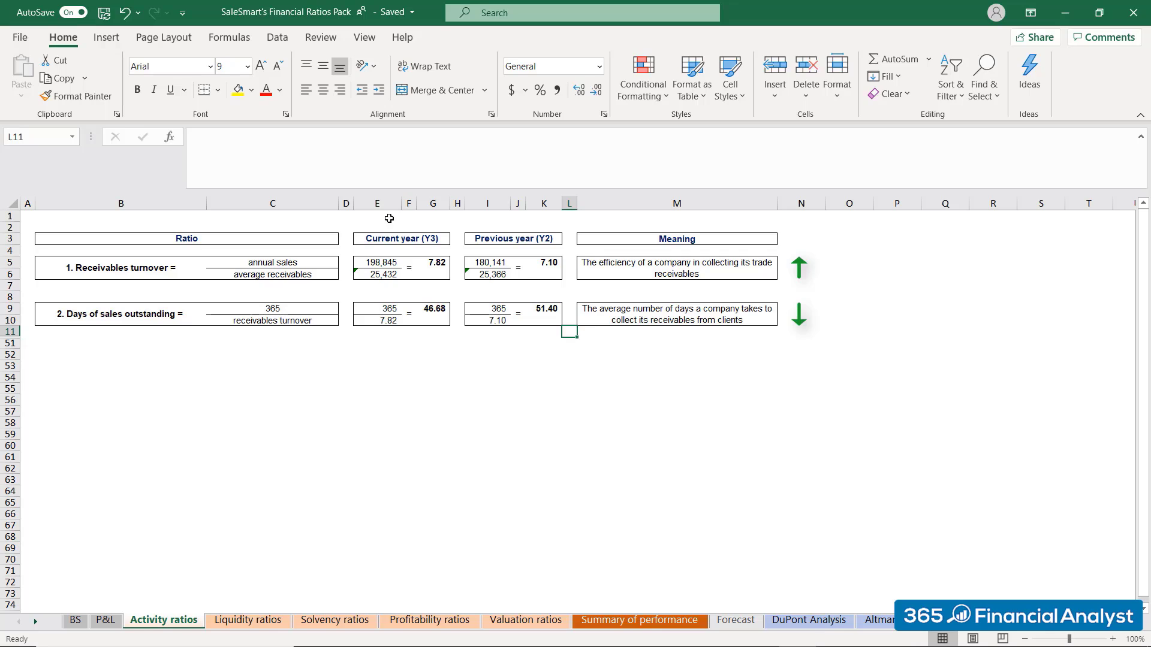
{"action": "left_click_drag", "start_coordinate": [377, 202], "coordinate": [435, 204]}
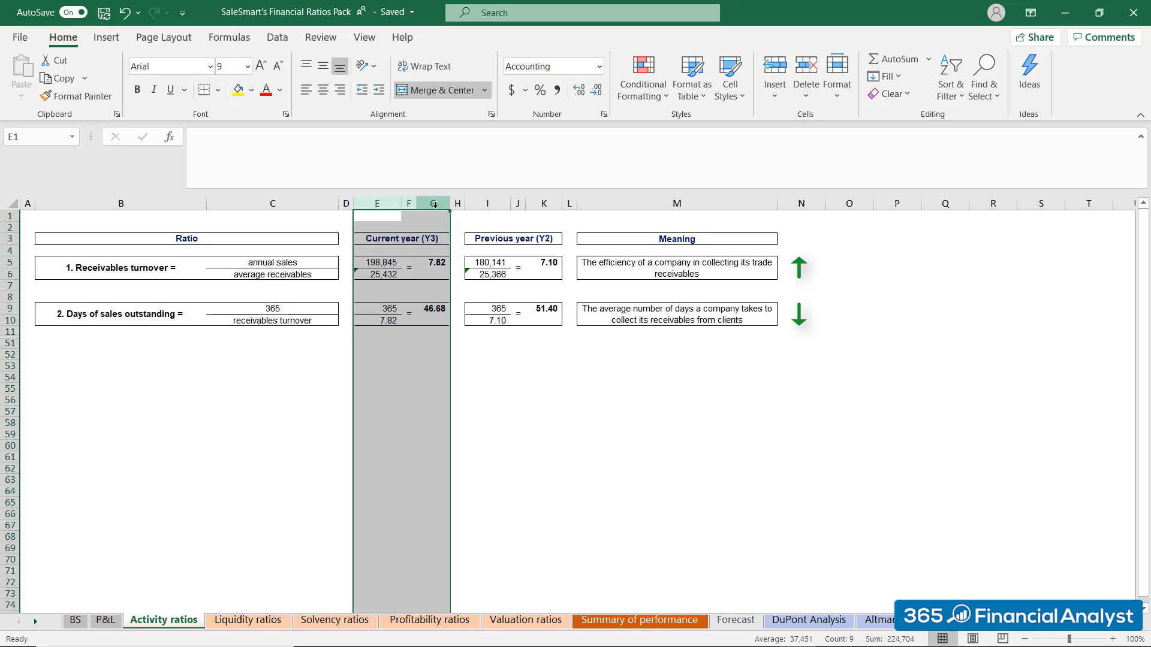
{"action": "left_click", "coordinate": [457, 341]}
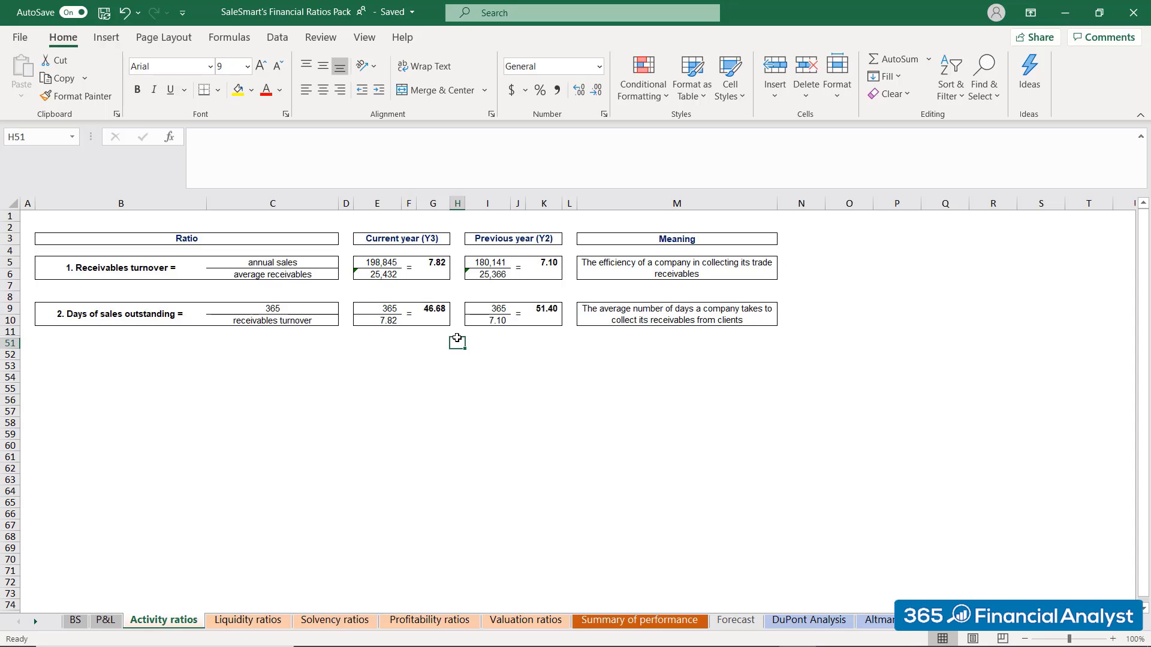